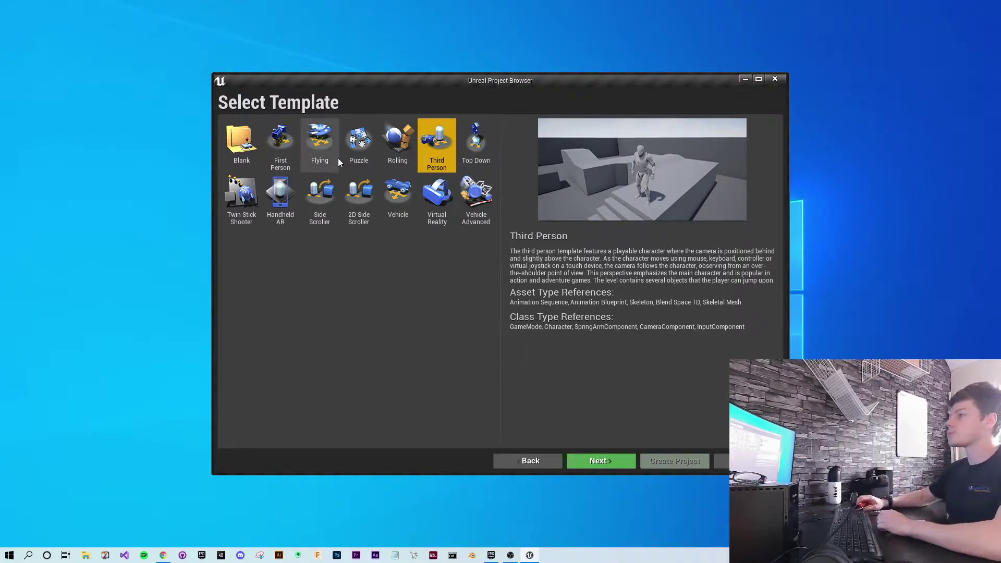
Create a Blueprint Third Person project named Char in K:\EpicProjects
double_click(438, 138)
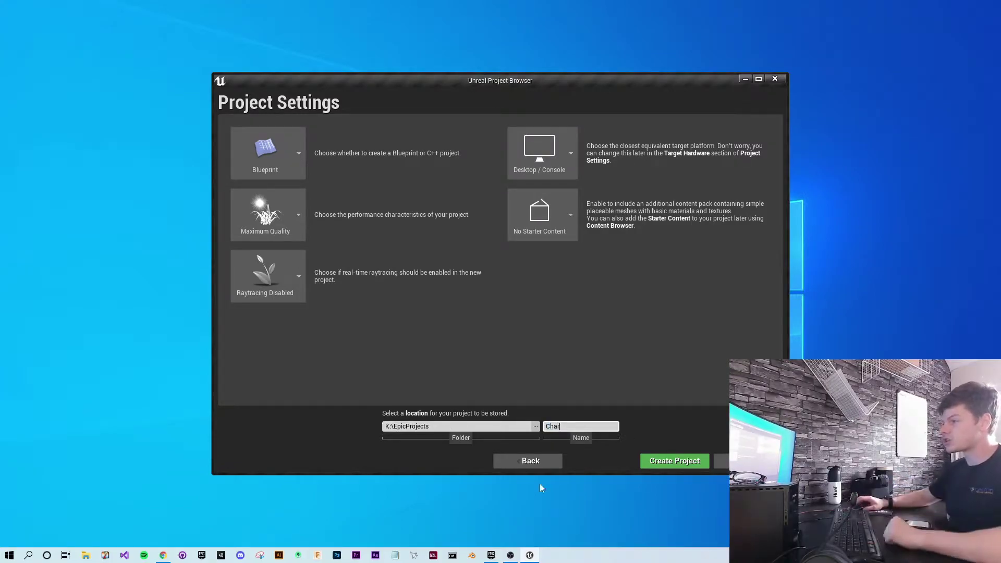
left_click(674, 462)
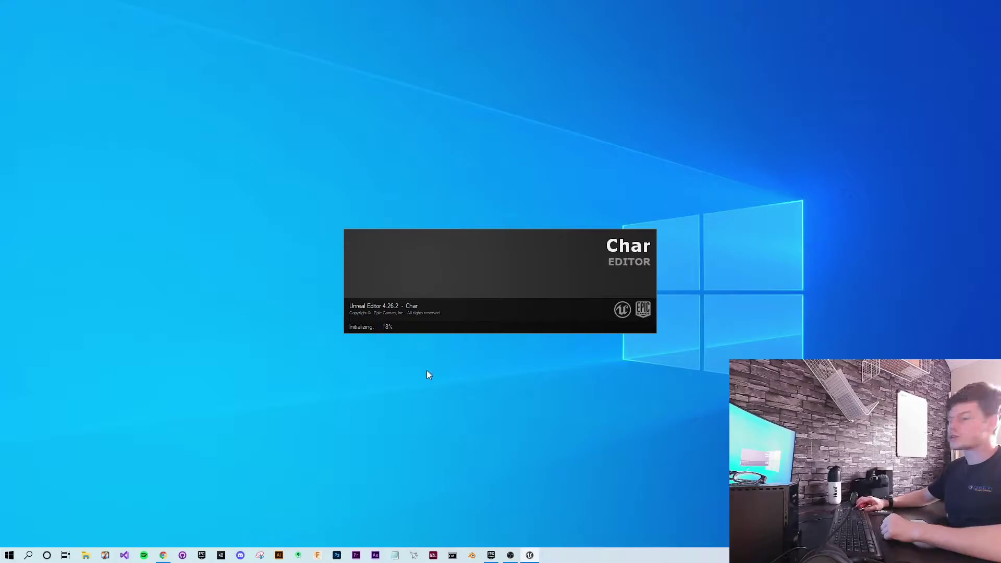
Switch from the editor to the Epic Games Launcher's Library page
left_click(490, 556)
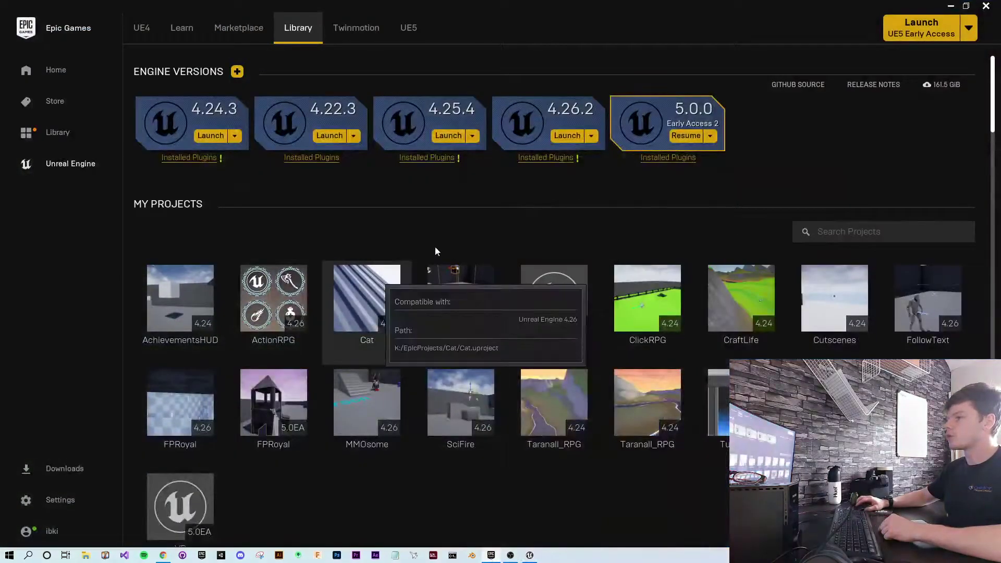
scroll(530, 242, "down", 1)
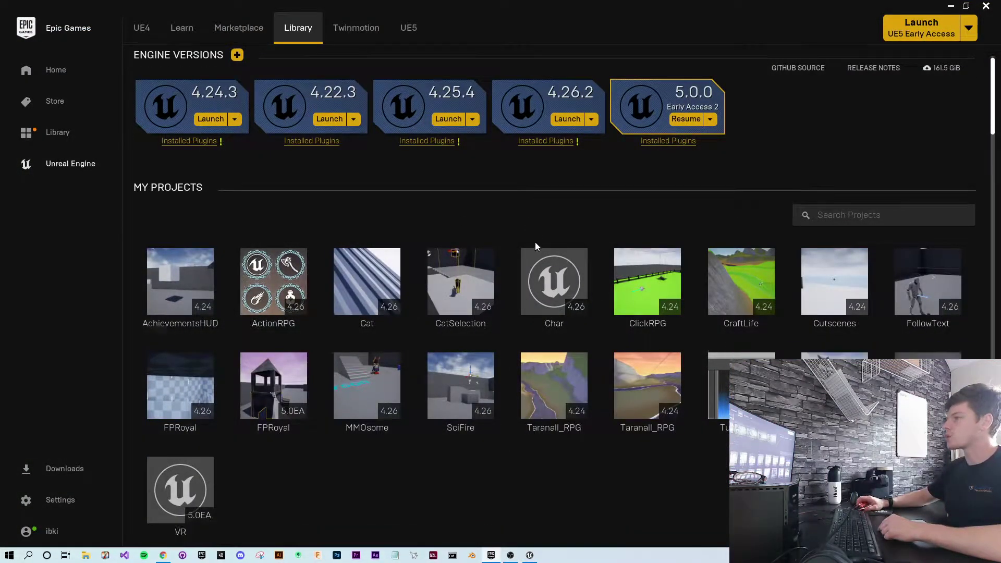
scroll(416, 218, "up", 1)
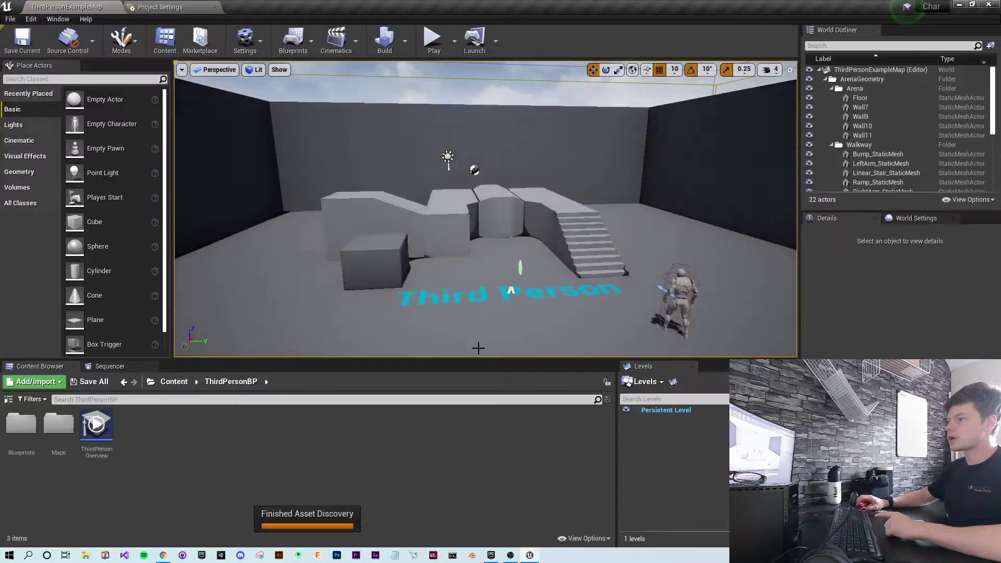
left_click(958, 4)
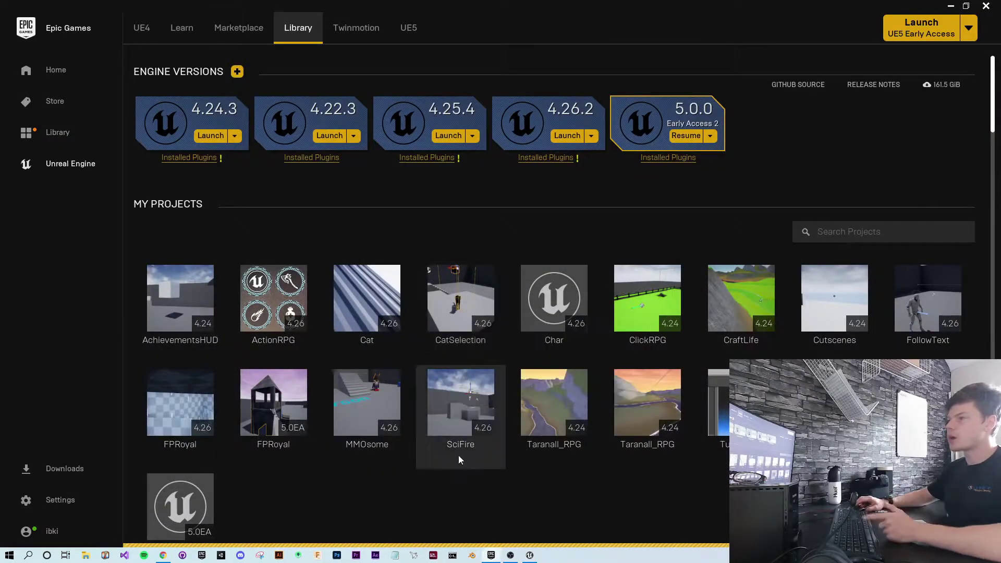
scroll(471, 405, "down", 2)
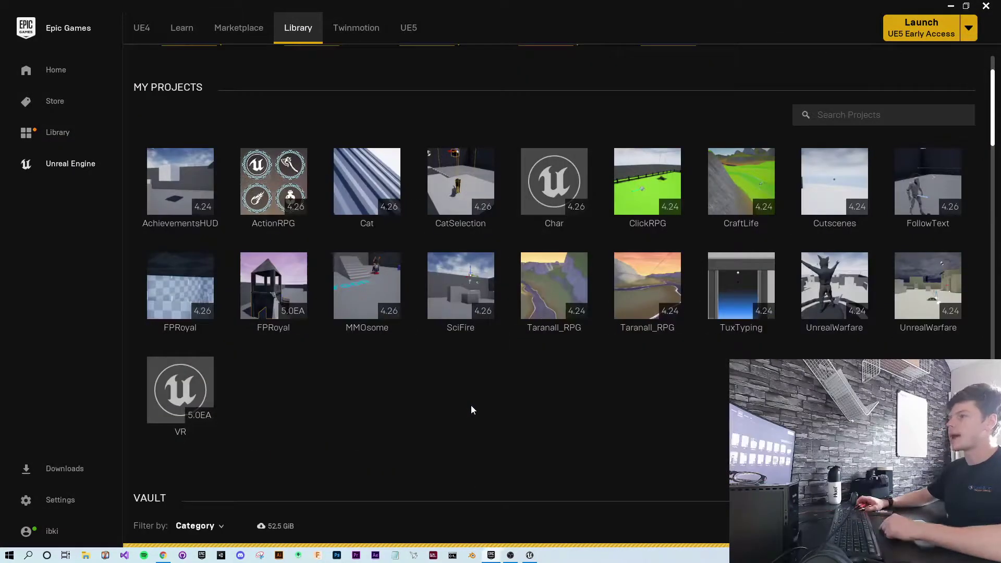
scroll(459, 412, "up", 2)
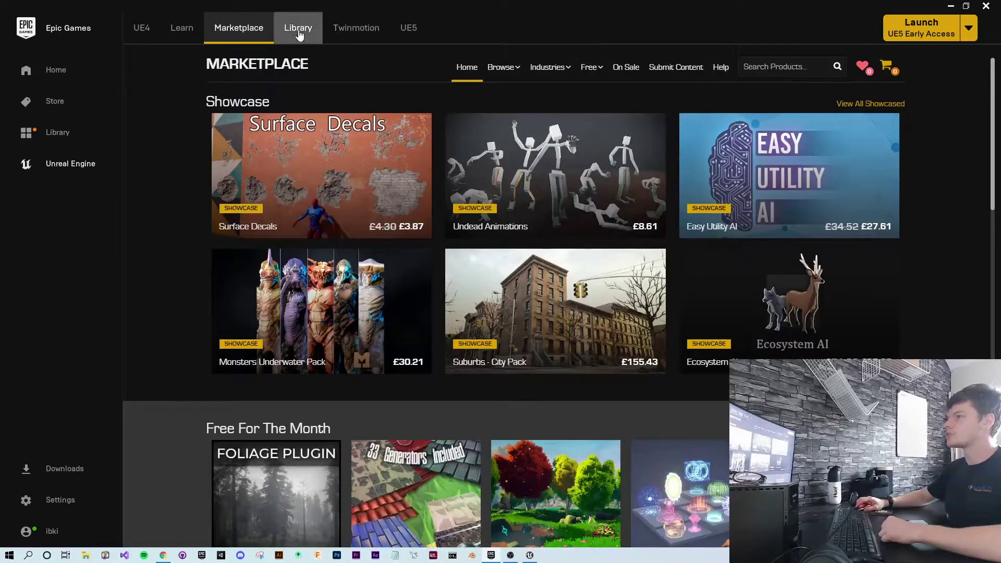
left_click(298, 28)
Scroll the Vault to Gothic Knight and add it to the Char project
scroll(559, 444, "down", 2)
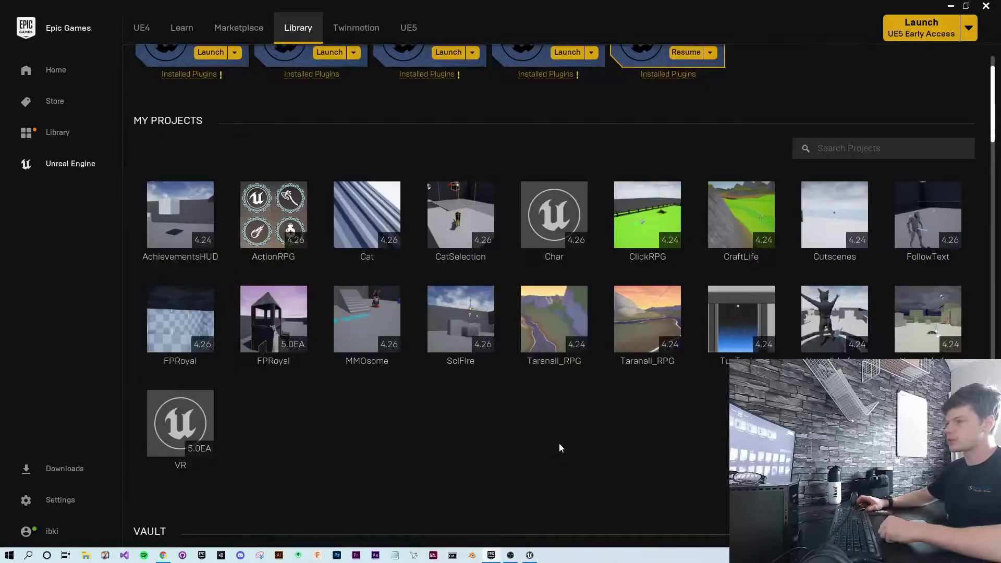
scroll(559, 446, "down", 7)
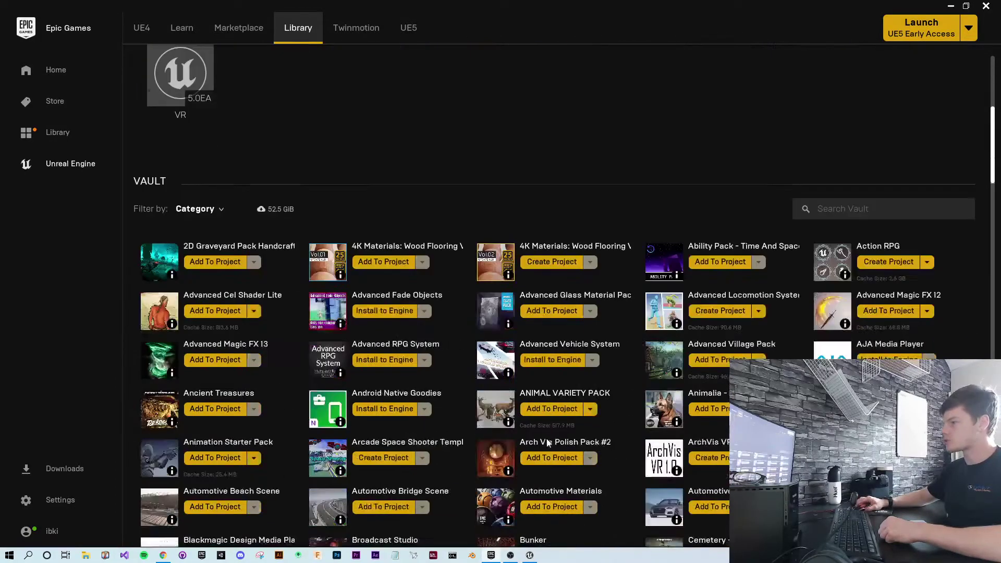
scroll(547, 443, "down", 9)
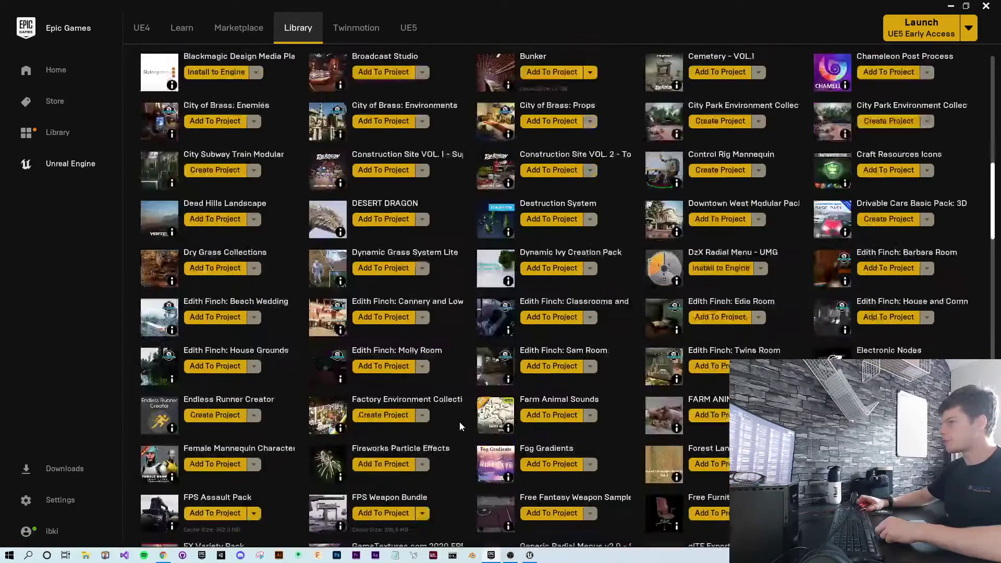
scroll(464, 408, "down", 4)
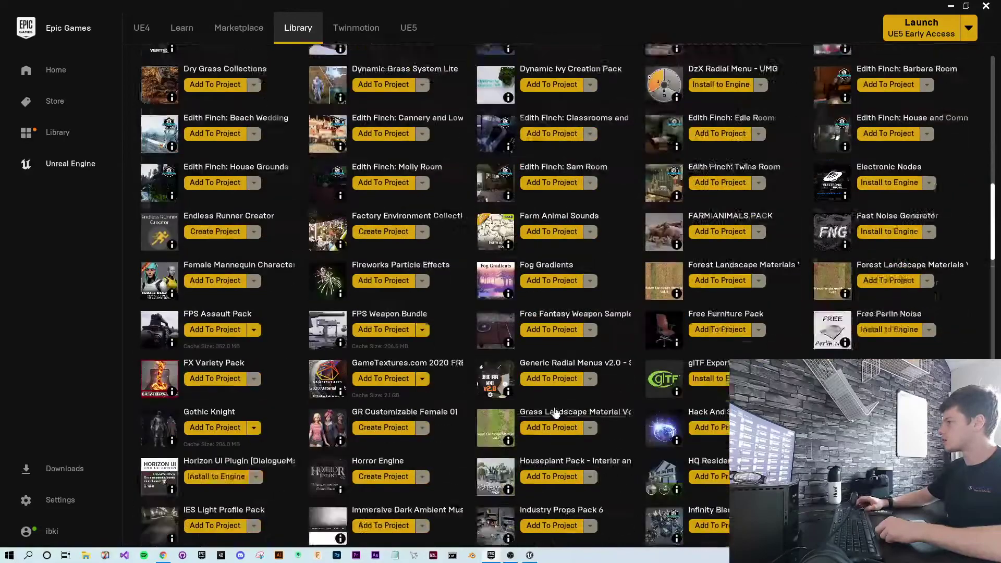
scroll(556, 412, "down", 1)
scroll(547, 440, "down", 1)
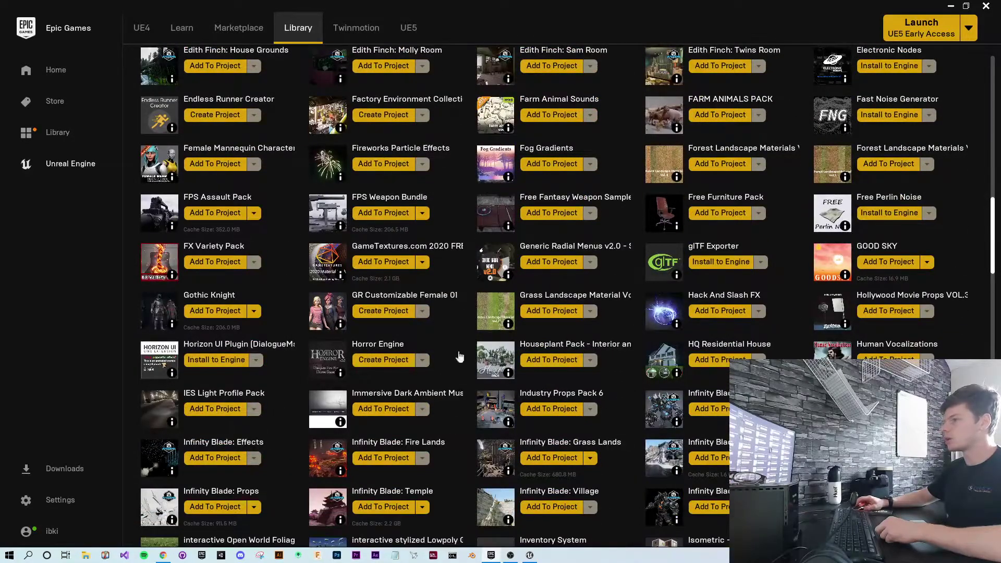
left_click(228, 316)
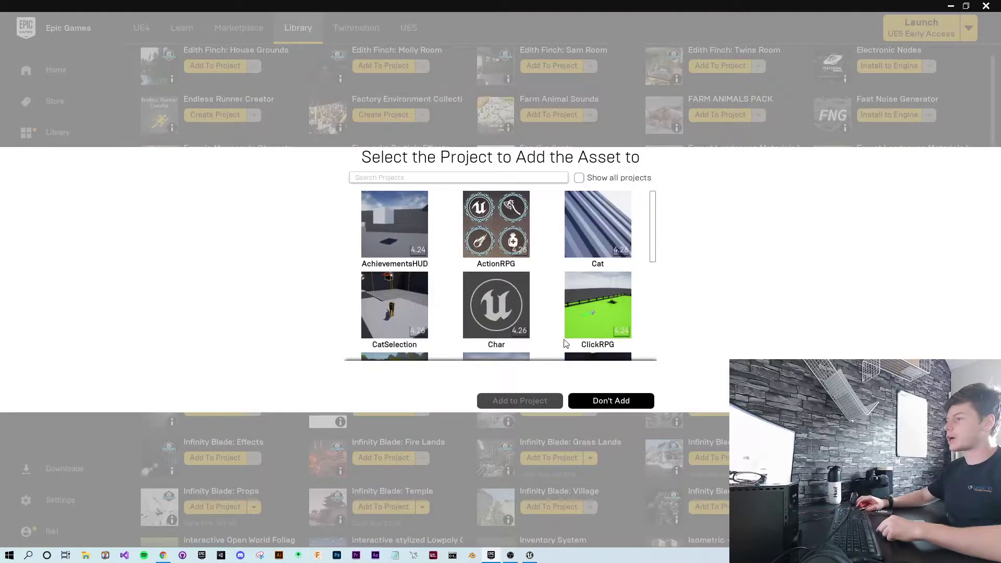
left_click(504, 311)
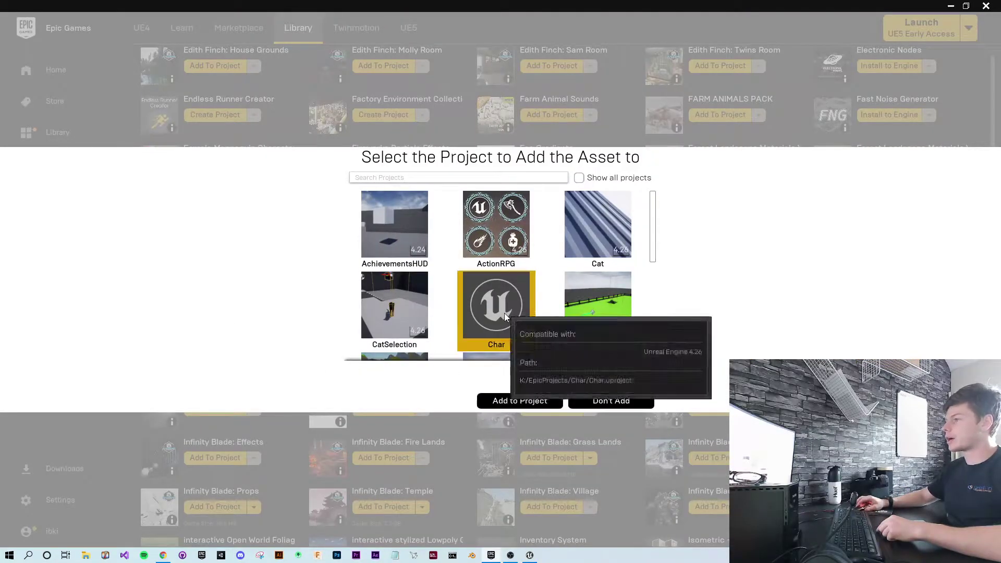
left_click(499, 406)
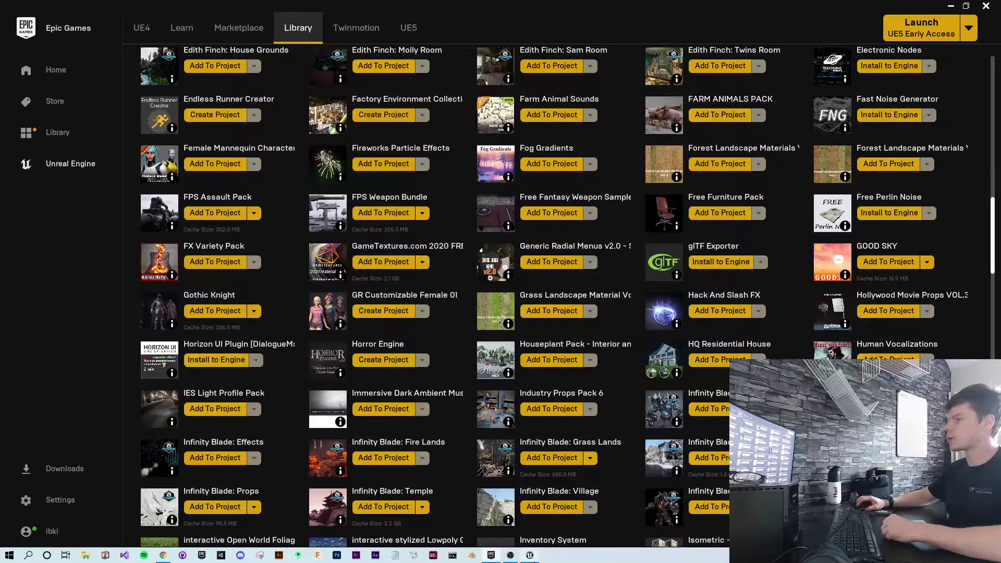
Return to the Char editor and select the new GKnight folder under Content
mouse_move(530, 555)
left_click(529, 514)
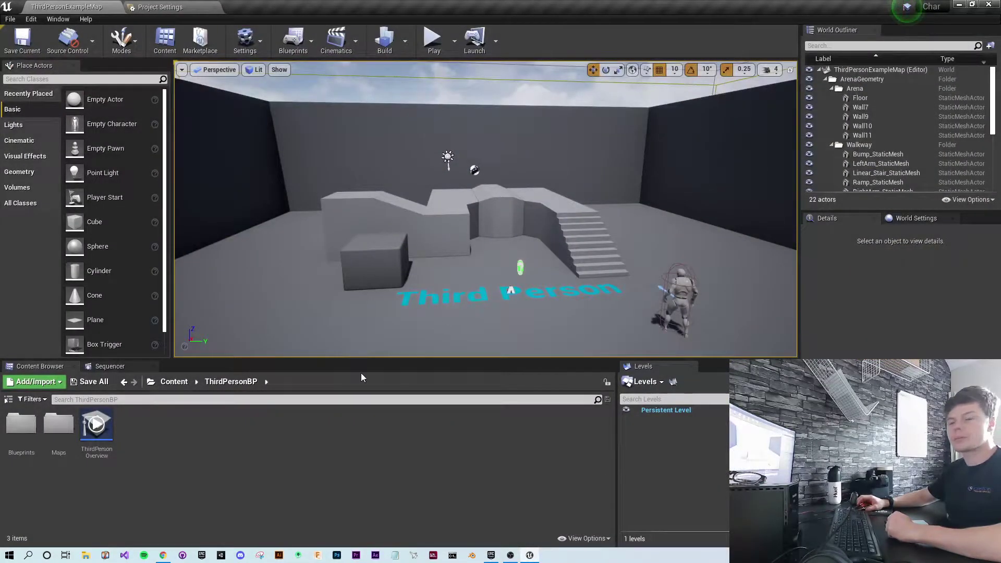
left_click(185, 383)
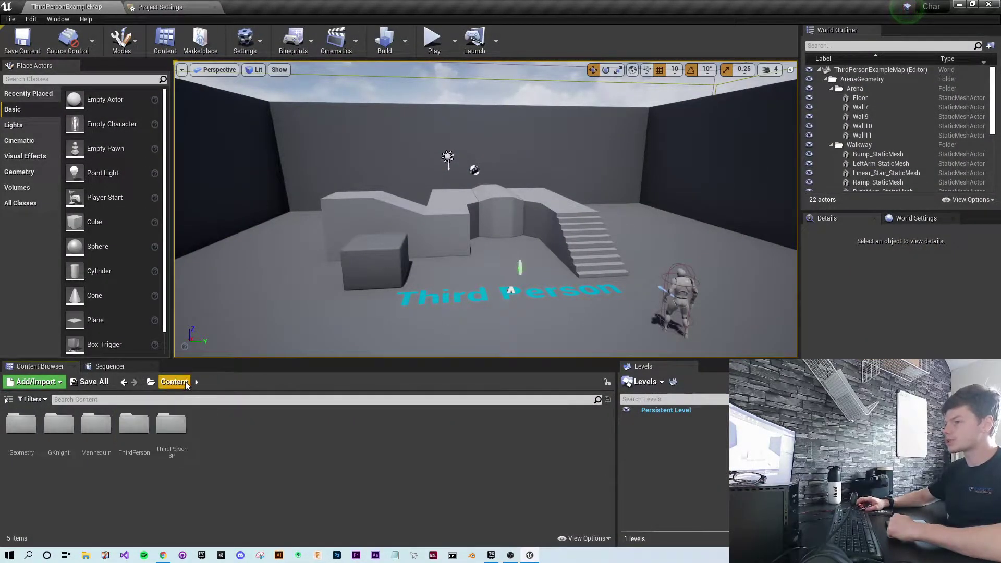
left_click(62, 436)
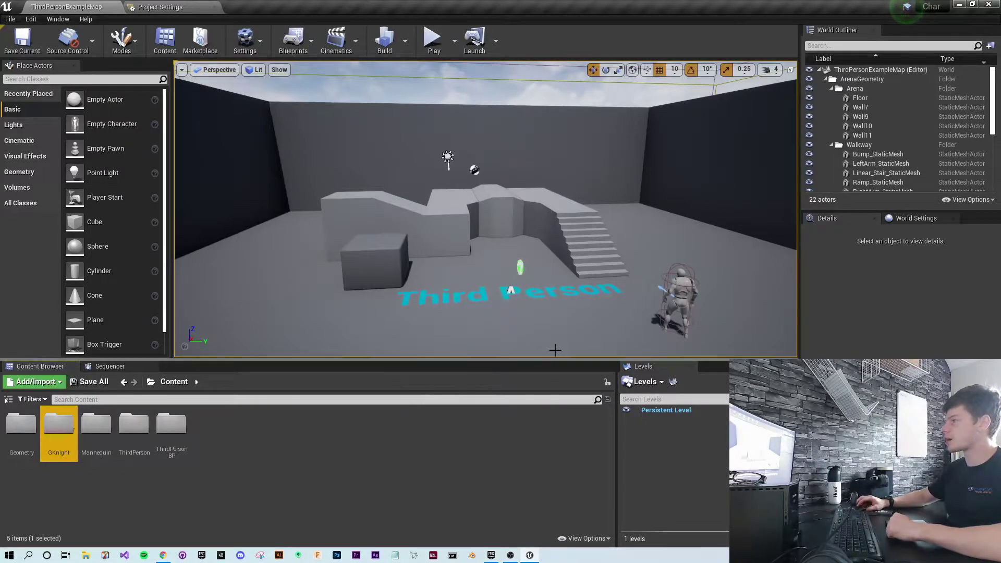
Test-play the level, running the character briefly, then stop
left_click(700, 286)
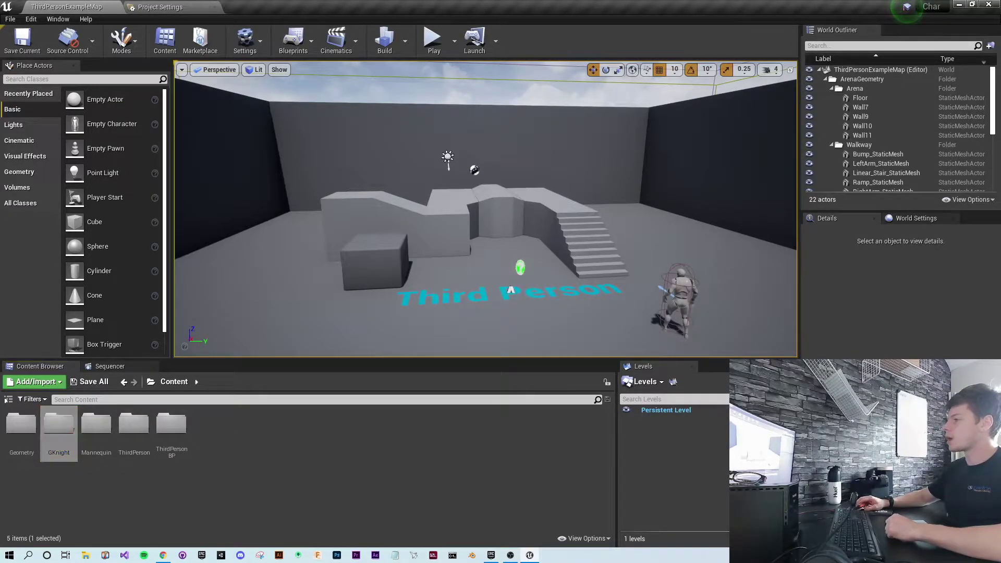
left_click(433, 39)
key("a")
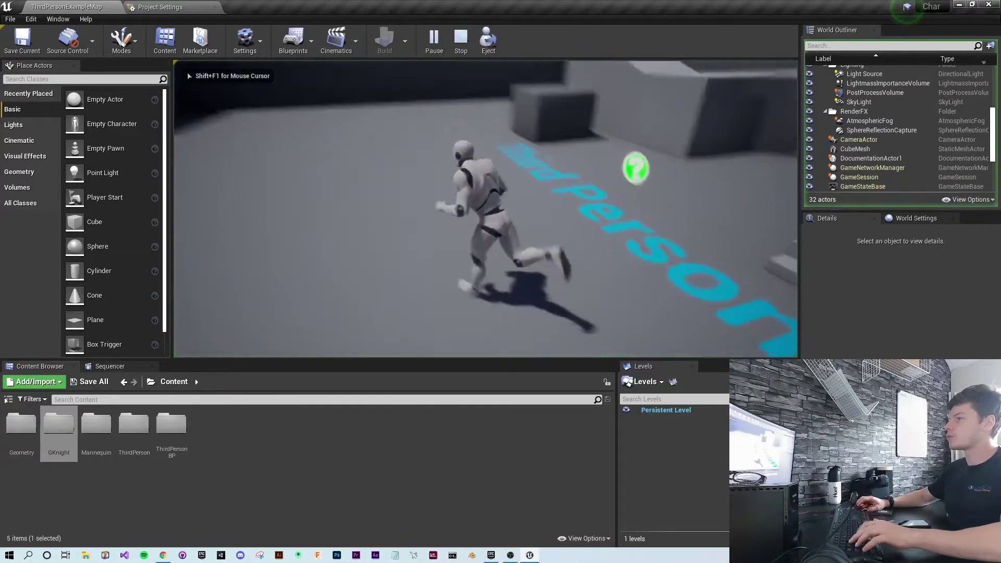
key("Escape")
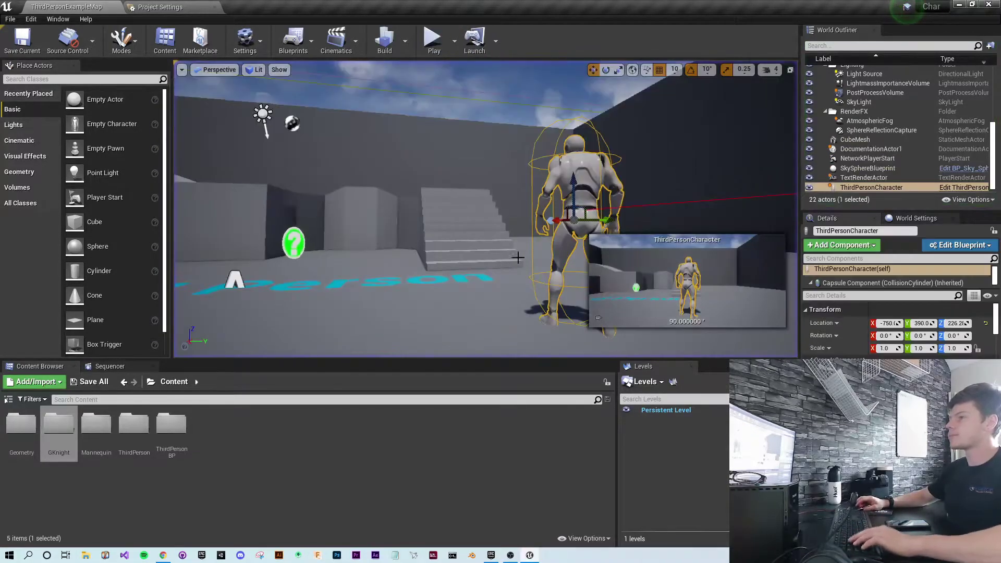
Open the SK_GothicKnight_VA skeletal mesh from GKnight > Meshes
double_click(68, 427)
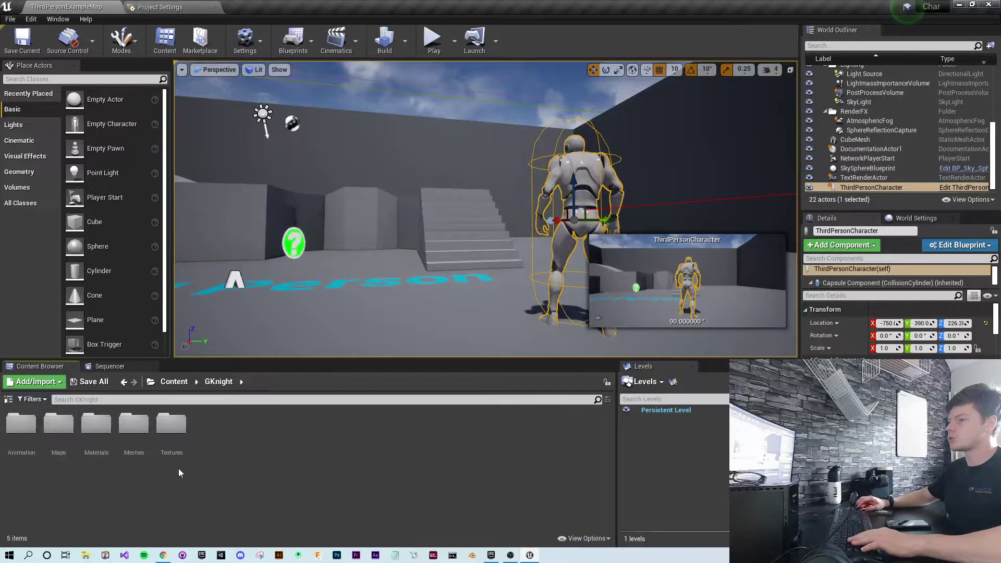
double_click(135, 425)
double_click(169, 427)
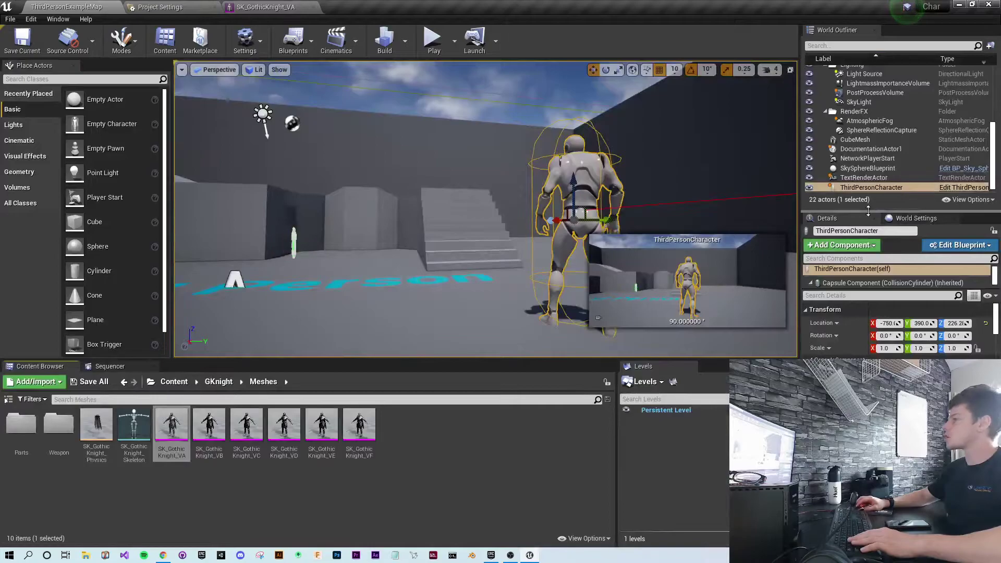
In ThirdPersonCharacter, set the Mesh component's skeletal mesh to SK_GothicKnight_VA and compile
left_click(962, 187)
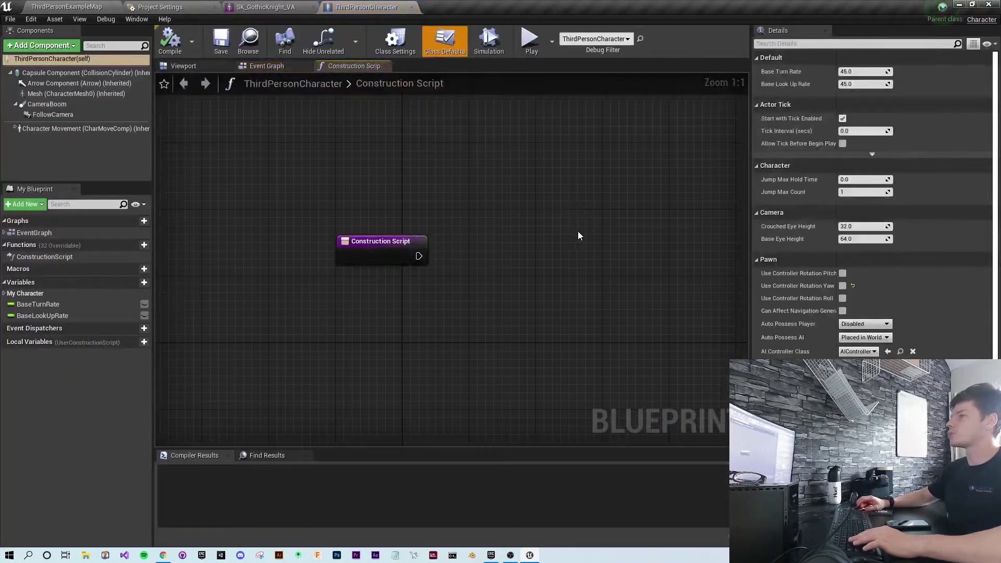
left_click(183, 66)
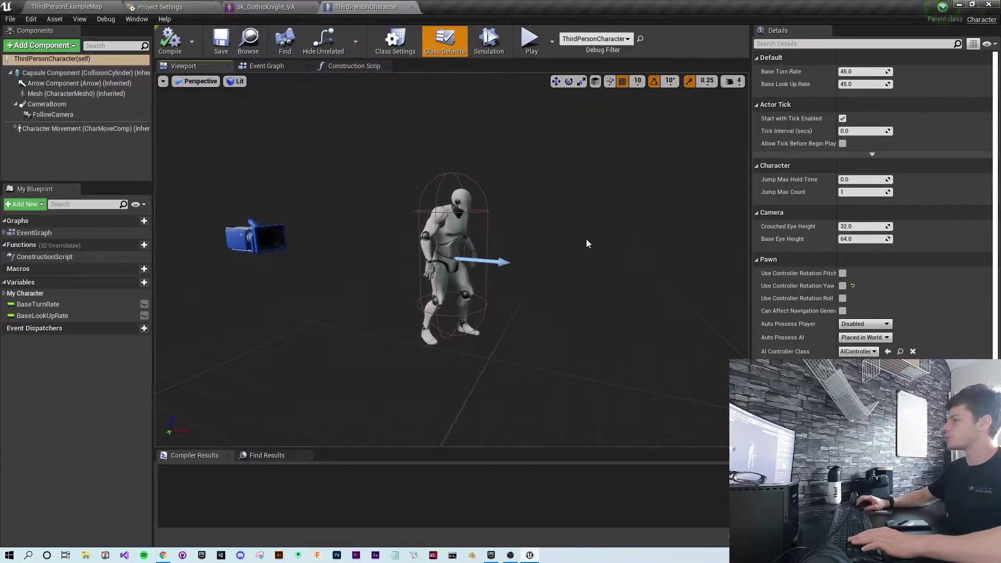
left_click(52, 94)
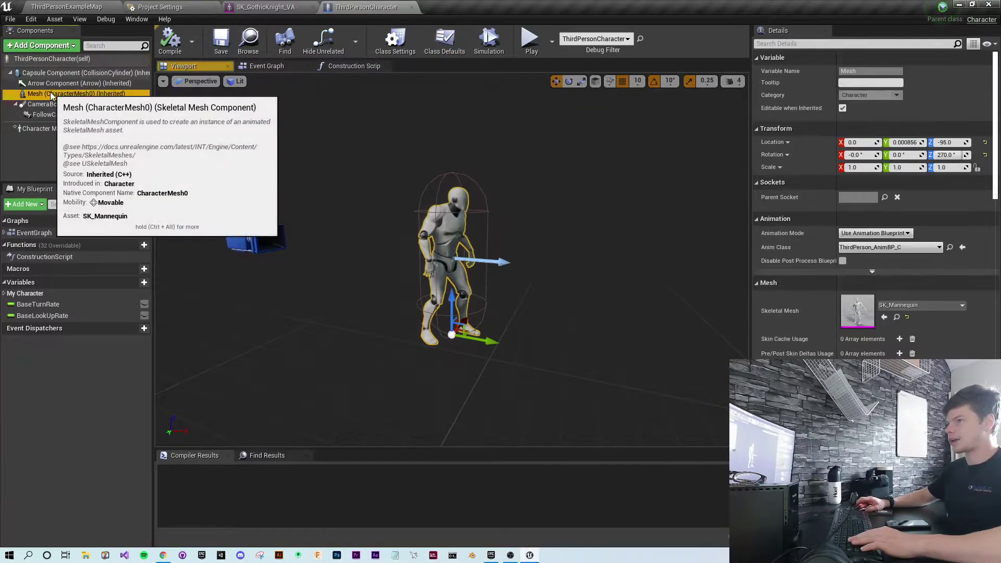
right_click(920, 312)
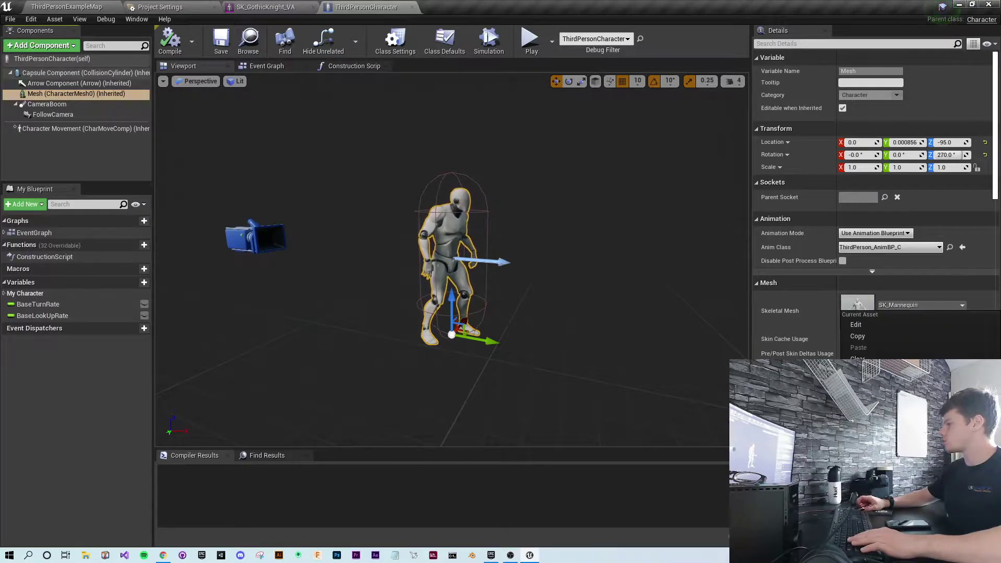
left_click(886, 417)
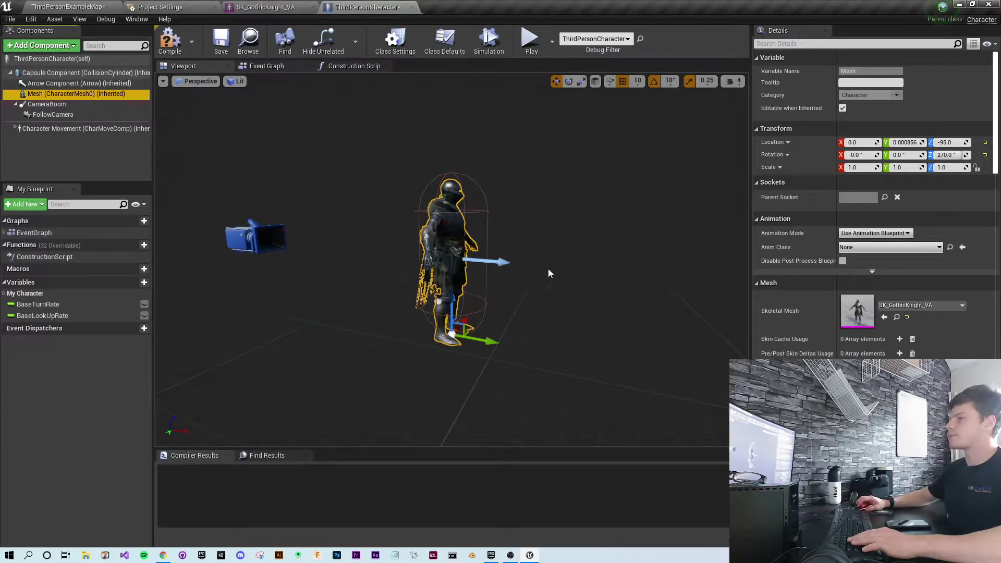
left_click(170, 41)
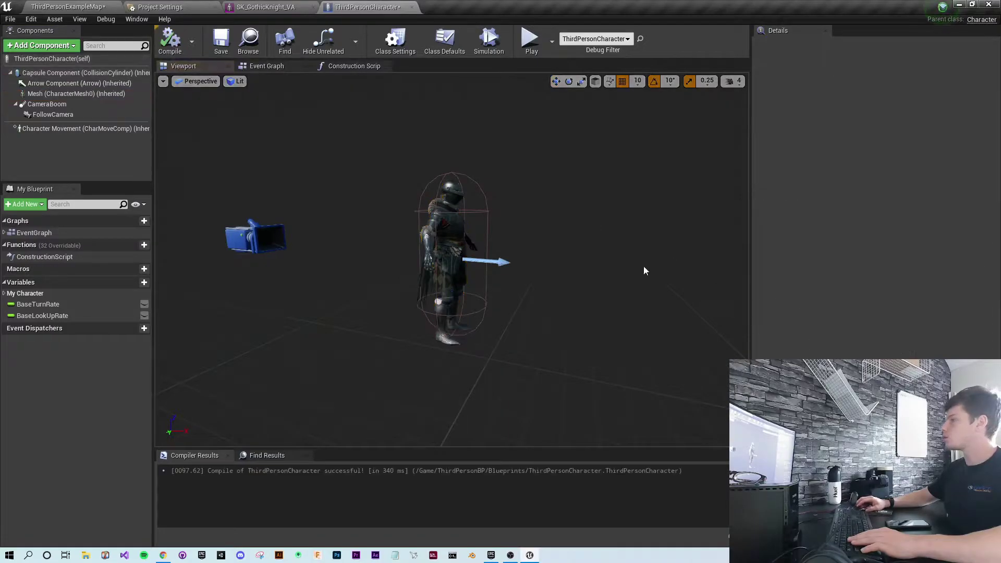
Set the Mesh's Anim Class to ThirdPerson_AnimBP_C and compile
left_click(78, 94)
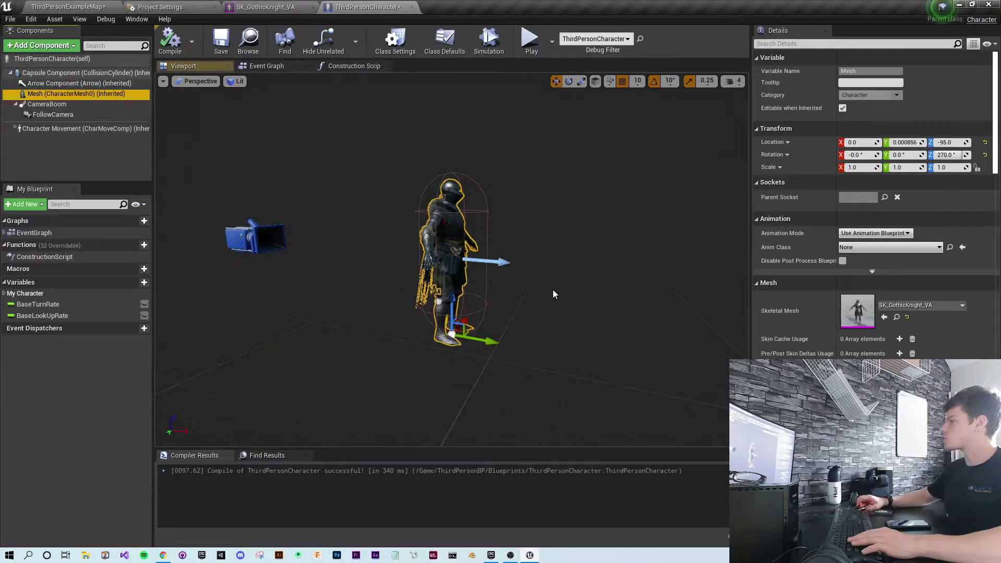
left_click(896, 248)
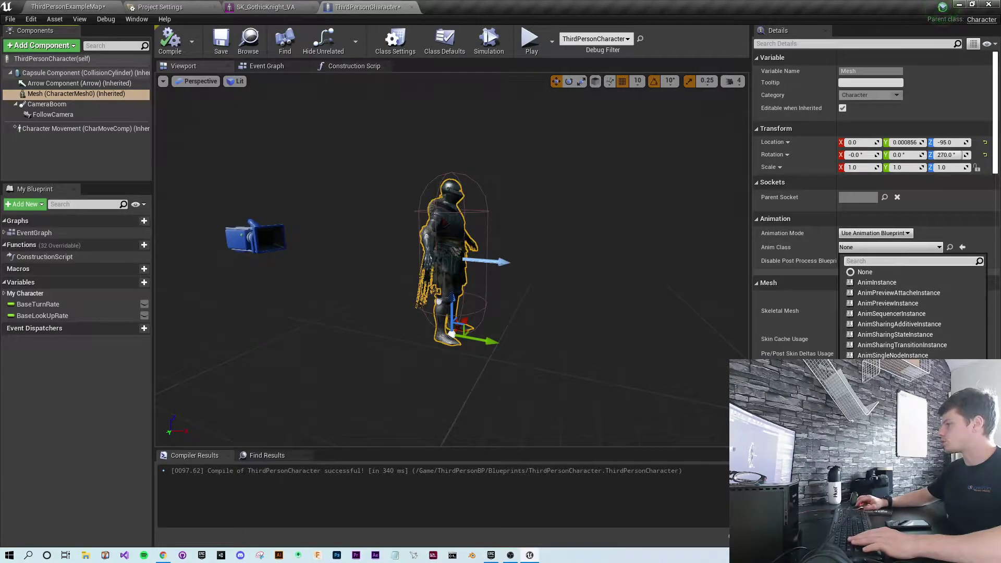
key("Escape")
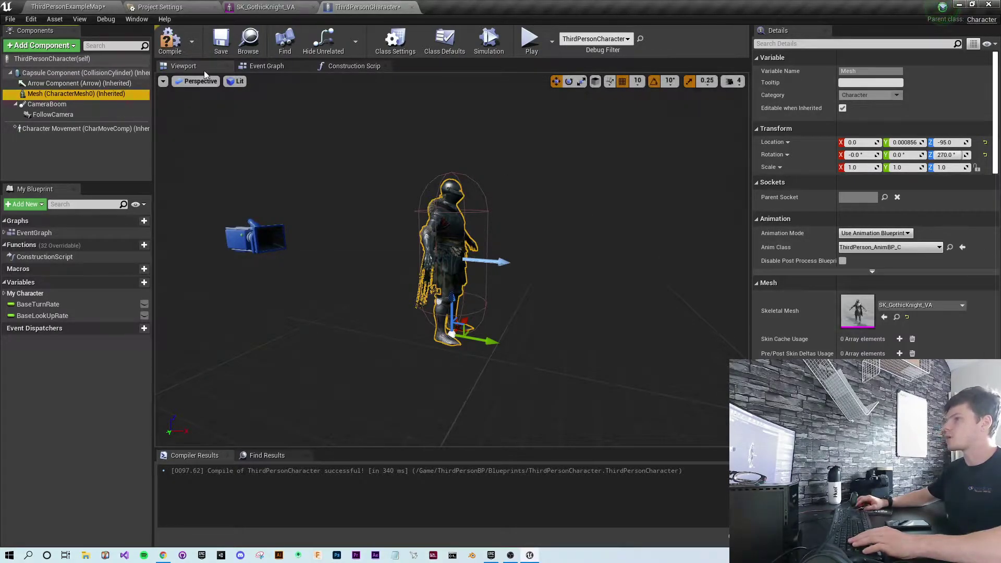
left_click(170, 41)
Play-test the knight, moving and looking around, then stop
left_click(529, 40)
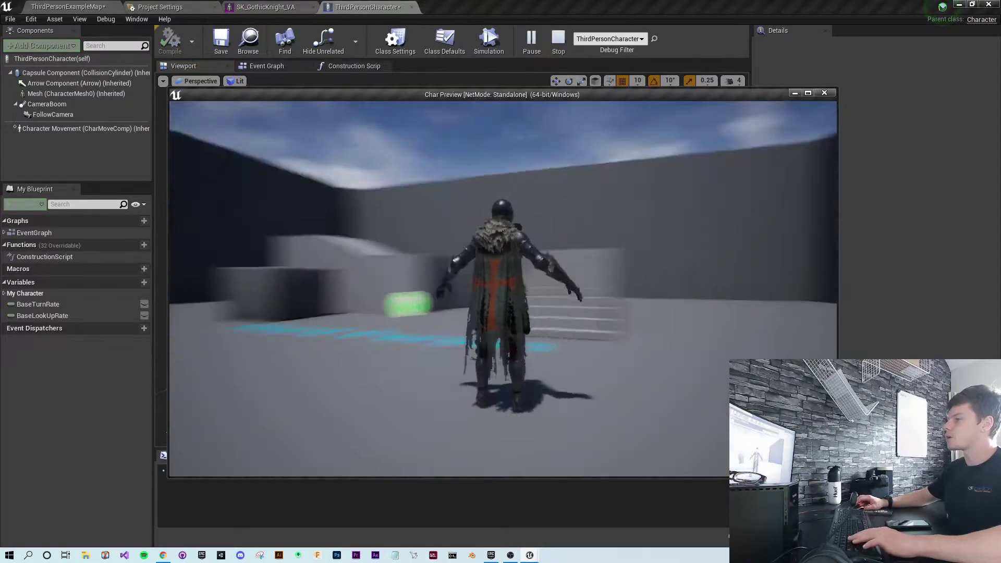
key("w")
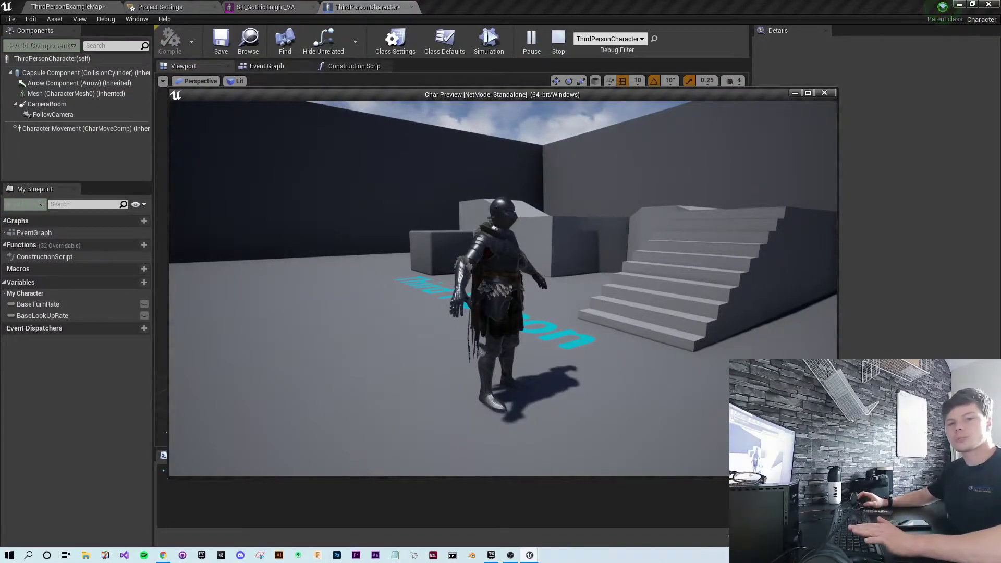
key("d")
key("Escape")
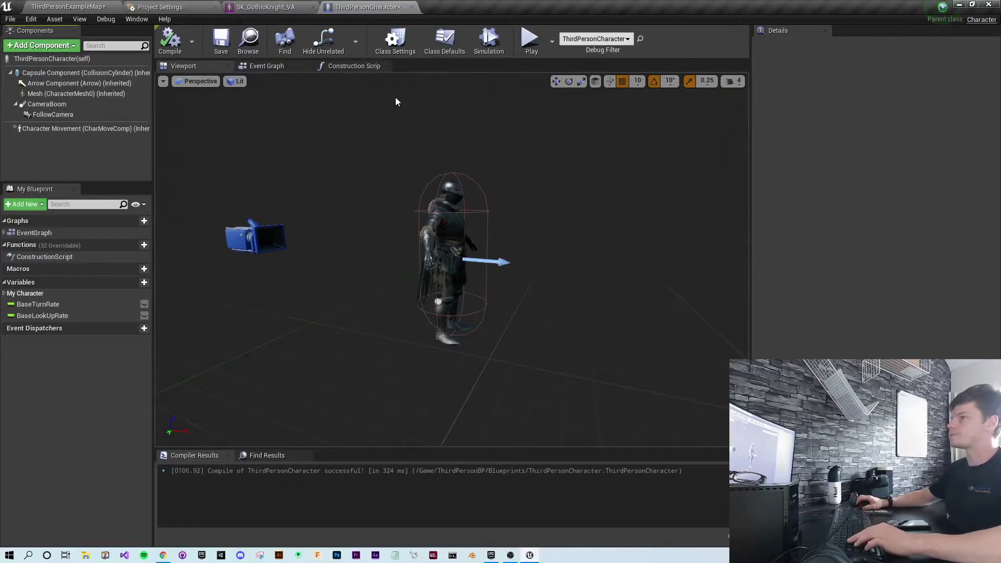
Open the SK_GothicKnight_VA mesh's skeleton and view its bone hierarchy
left_click(66, 6)
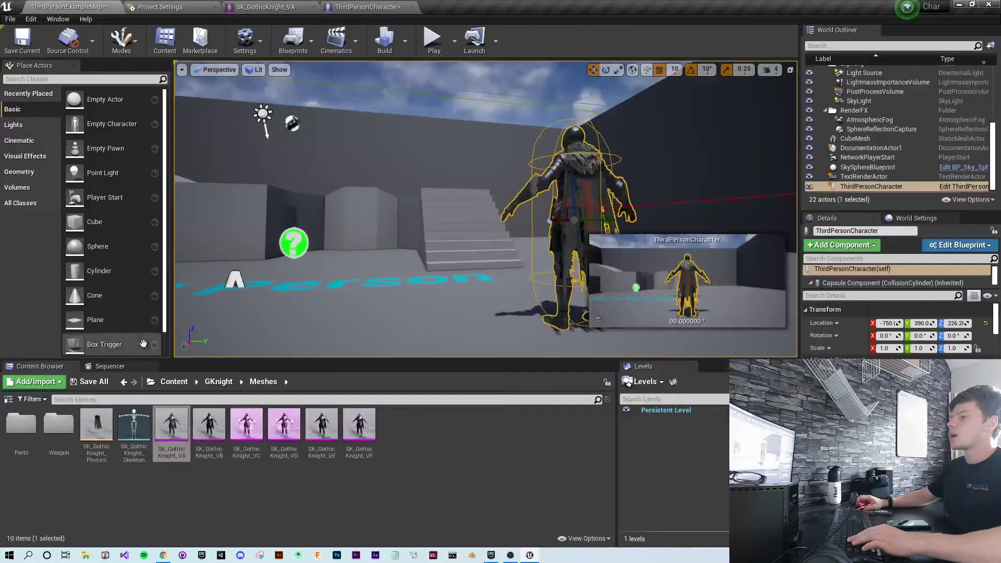
double_click(172, 435)
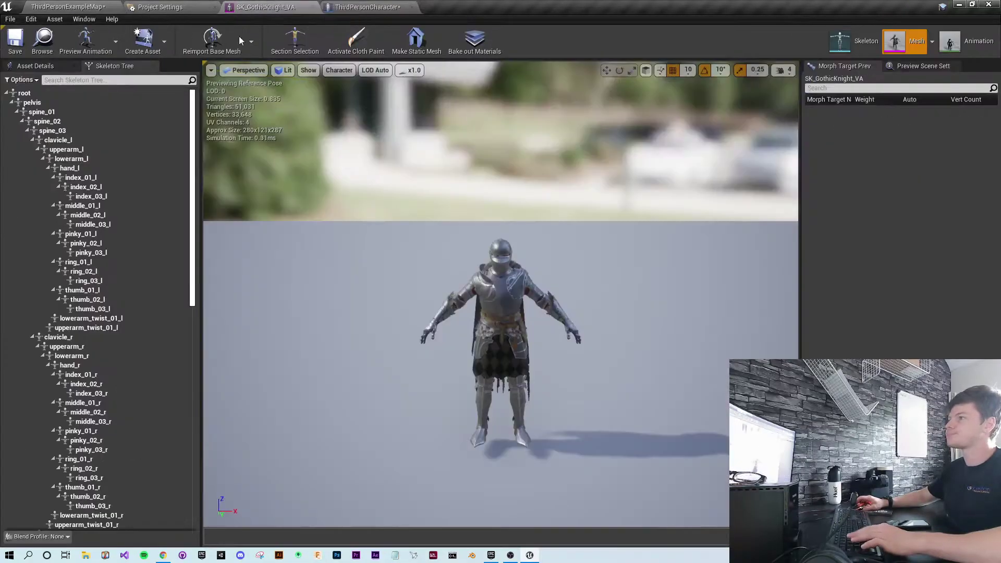
left_click(859, 42)
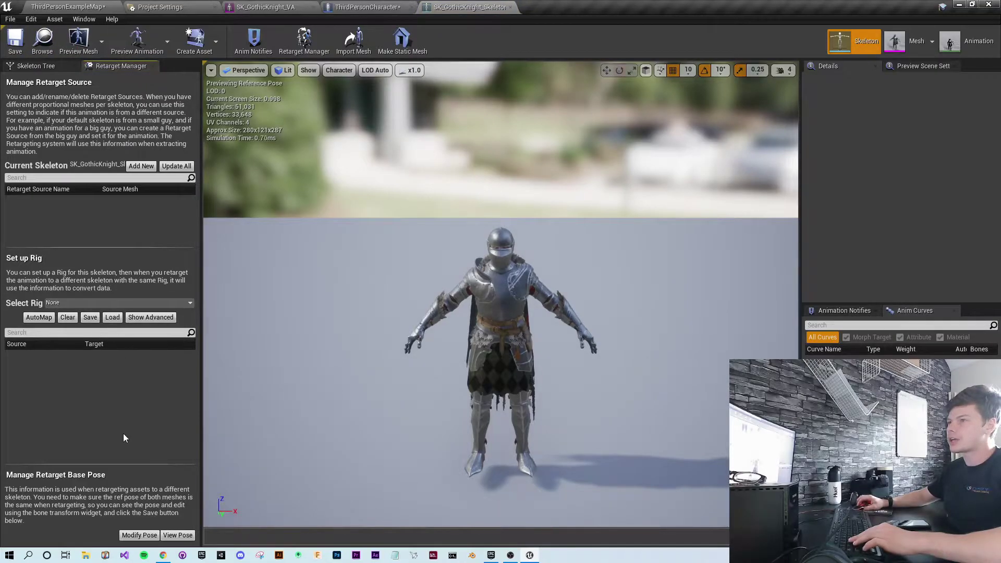
left_click(31, 66)
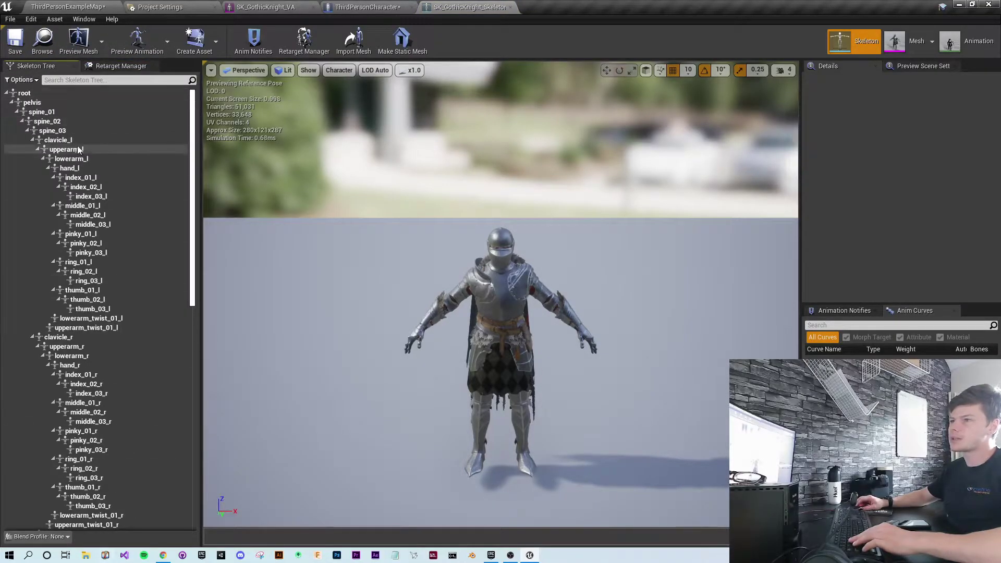
Assign the Humanoid rig in the Retarget Manager, then go back to the knight mesh editor
left_click(304, 39)
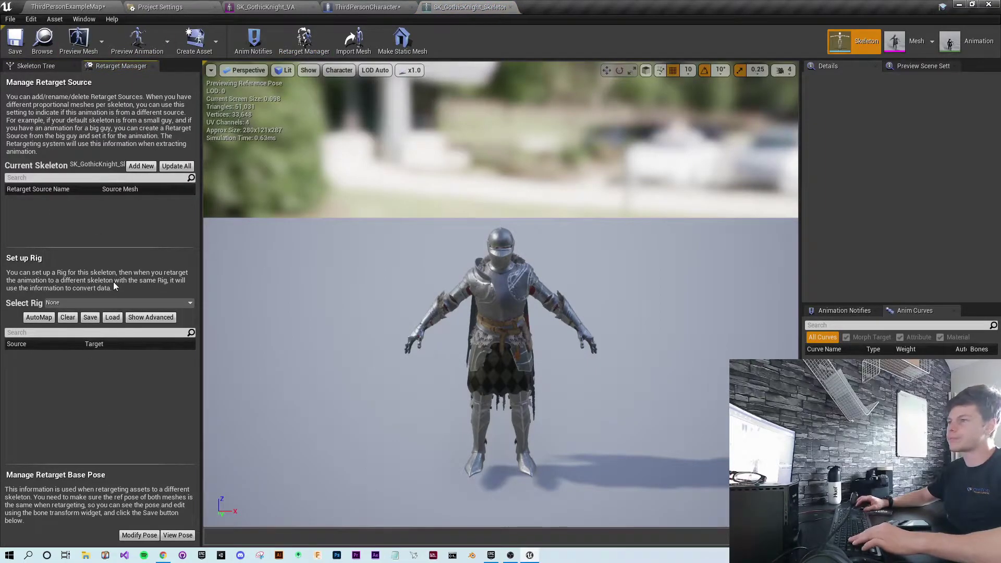
left_click(77, 302)
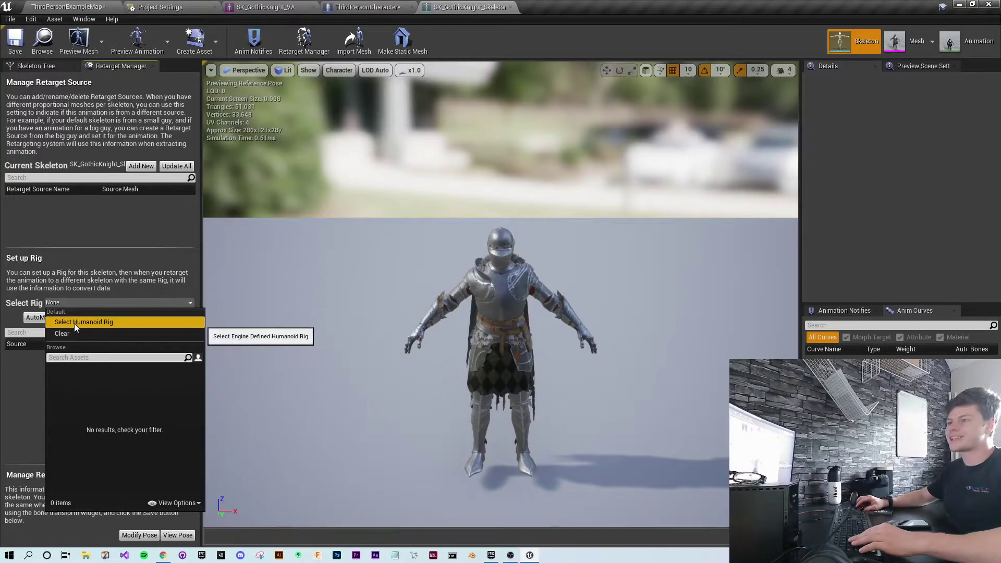
left_click(74, 323)
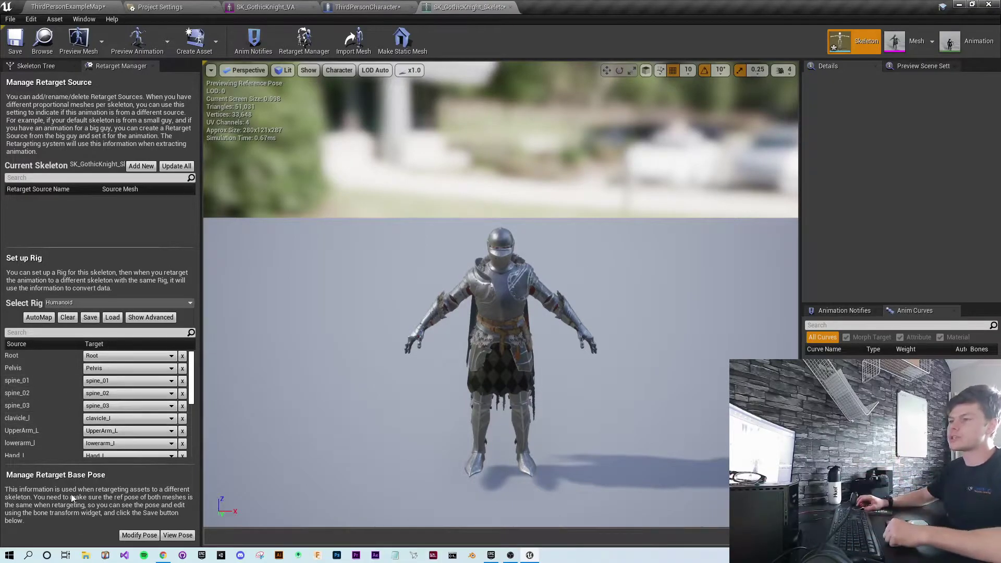
scroll(102, 431, "down", 5)
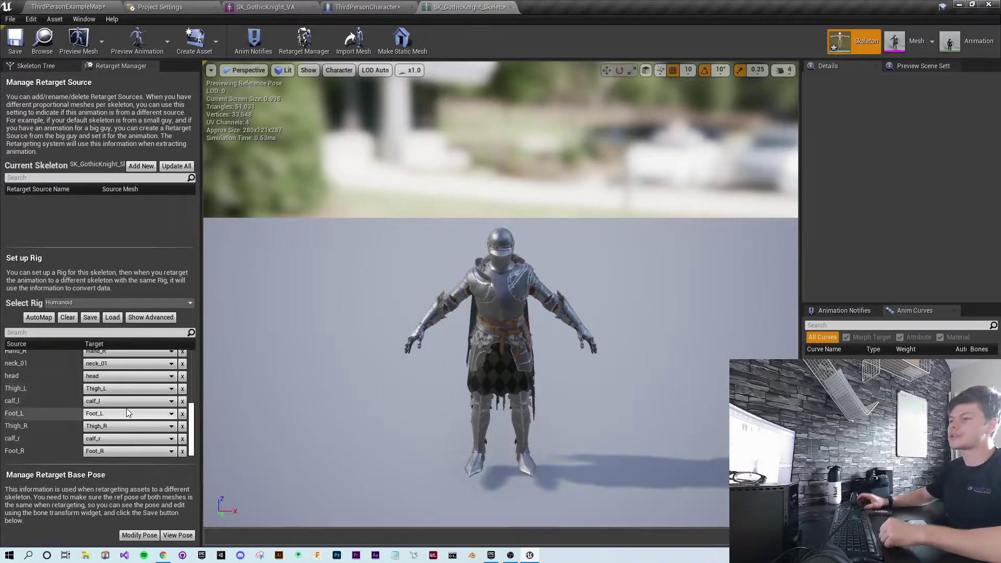
scroll(176, 442, "up", 2)
scroll(176, 442, "up", 5)
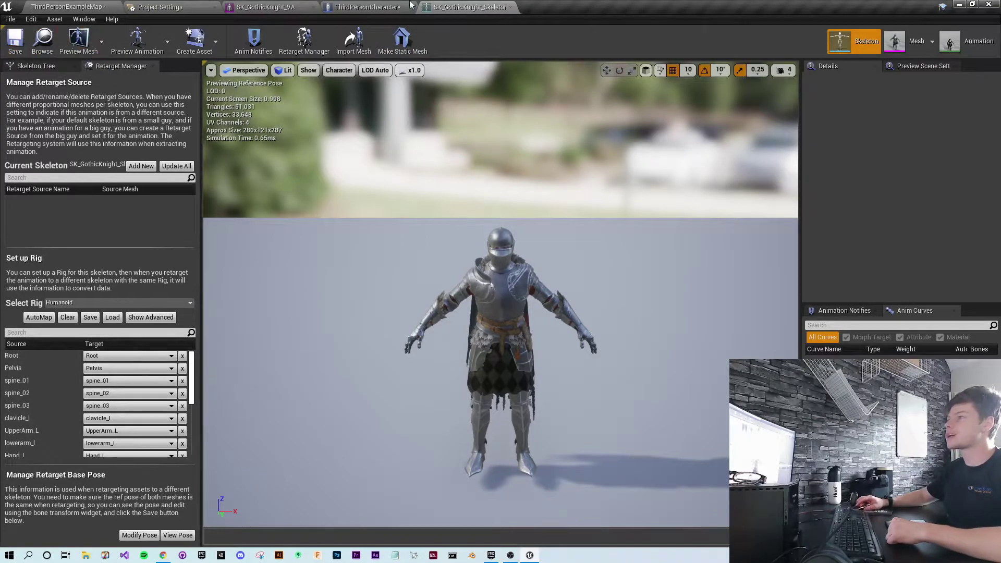
left_click(264, 7)
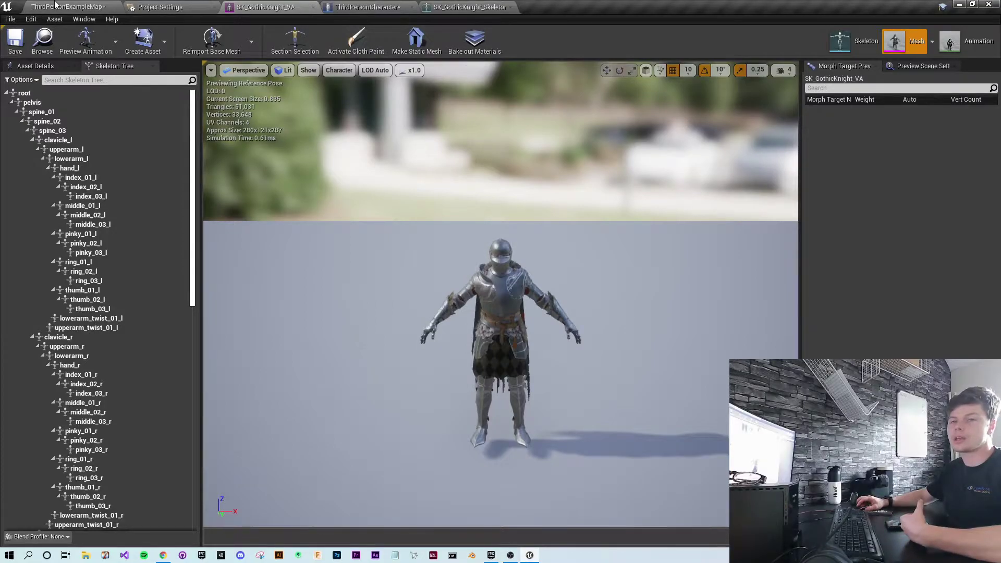
Open the SK_Mannequin mesh from Content > Mannequin > Character > Mesh
left_click(56, 6)
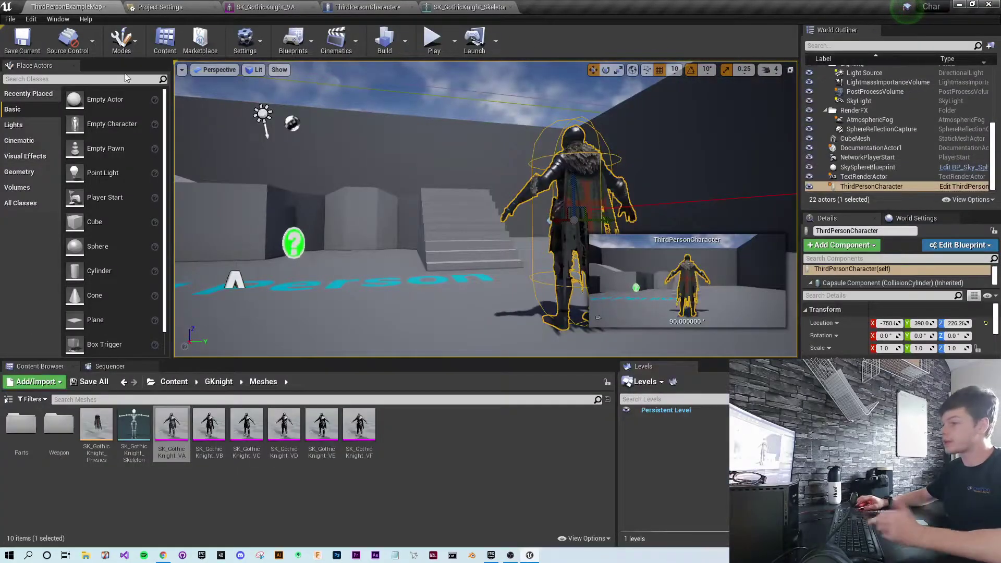
left_click(176, 386)
double_click(96, 423)
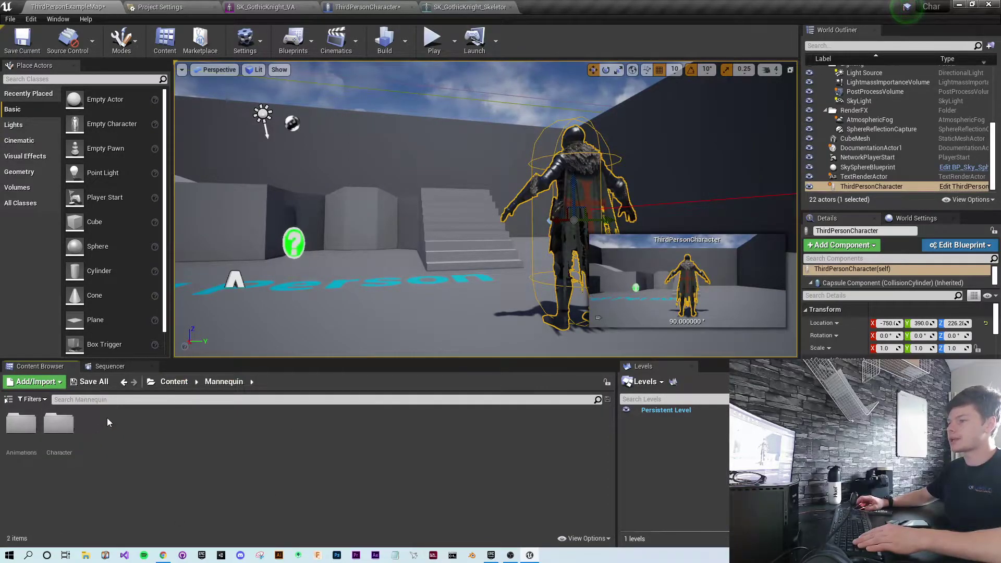
double_click(58, 424)
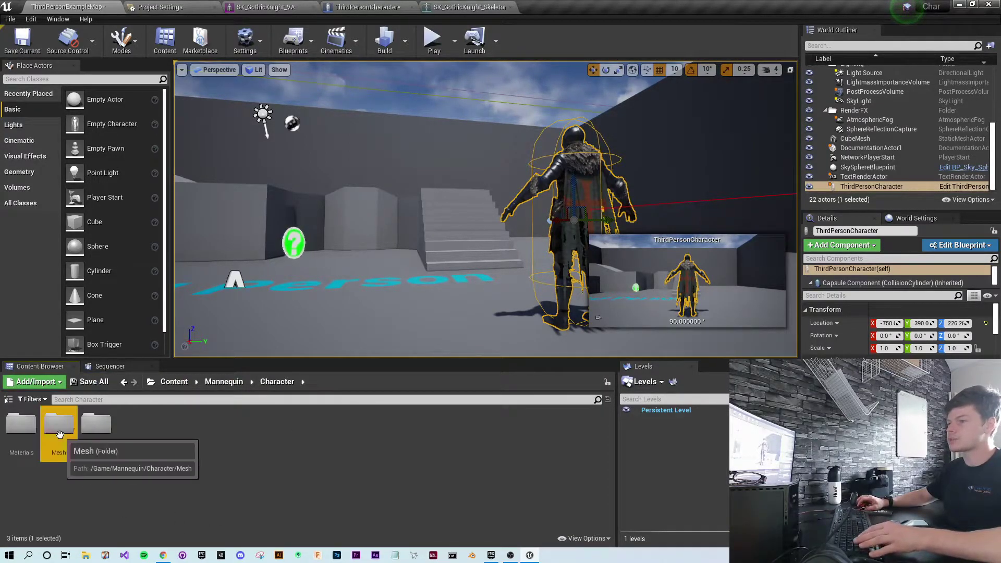
double_click(58, 422)
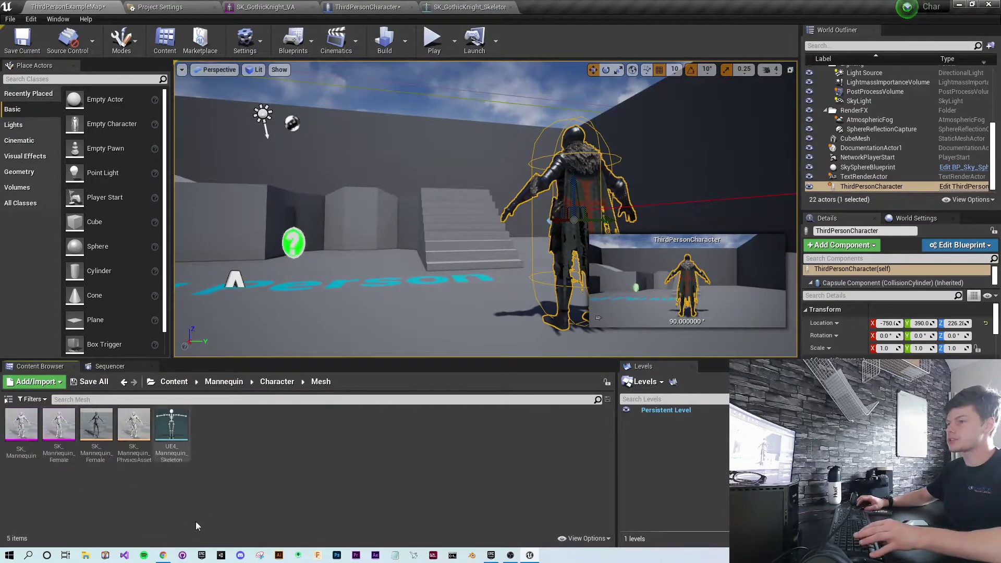
double_click(21, 423)
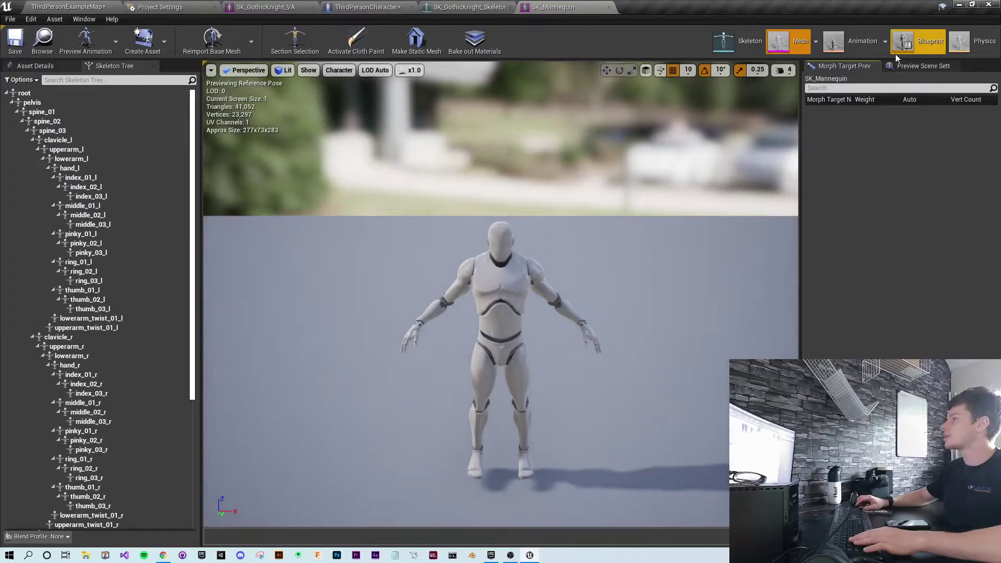
Give UE4_Mannequin_Skeleton the Humanoid rig and save it
left_click(738, 43)
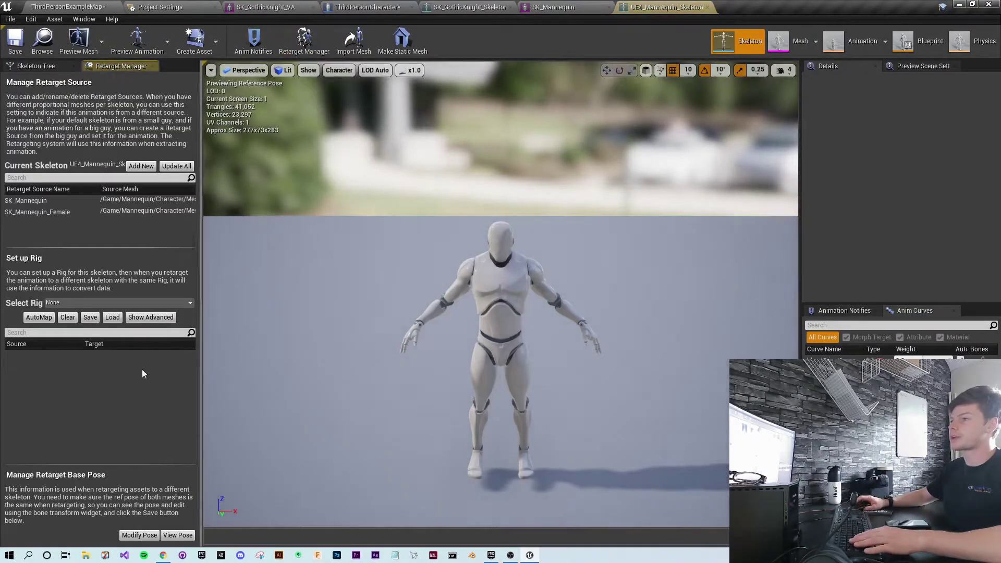
left_click(83, 302)
left_click(78, 323)
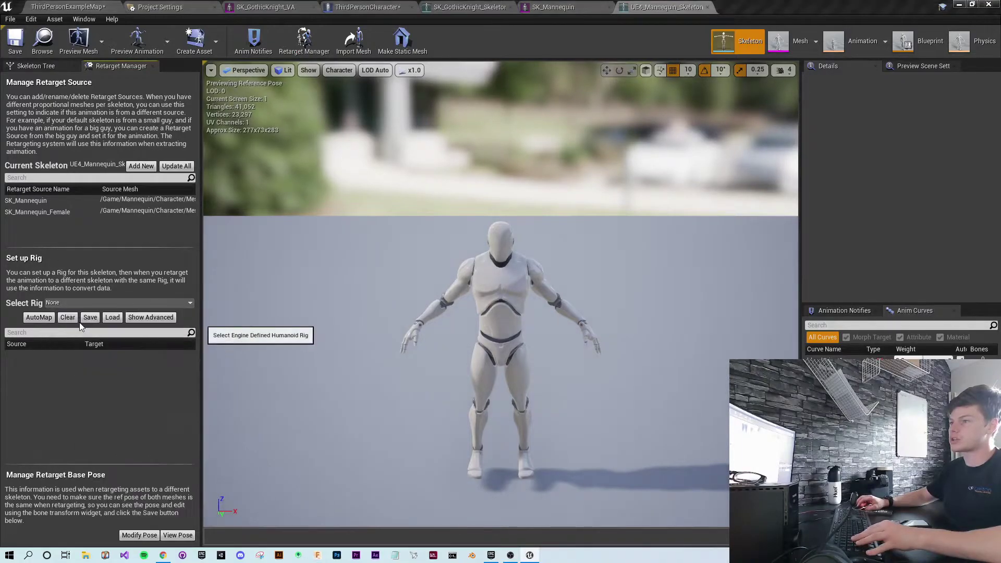
left_click(15, 41)
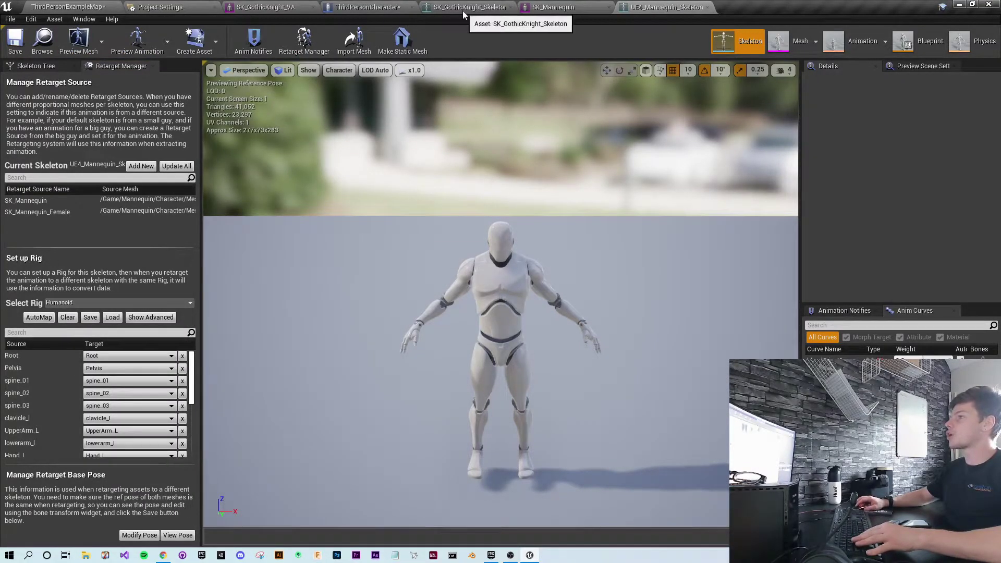
Close the Gothic Knight skeleton, SK_Mannequin and mannequin skeleton editors
left_click(510, 8)
left_click(510, 8)
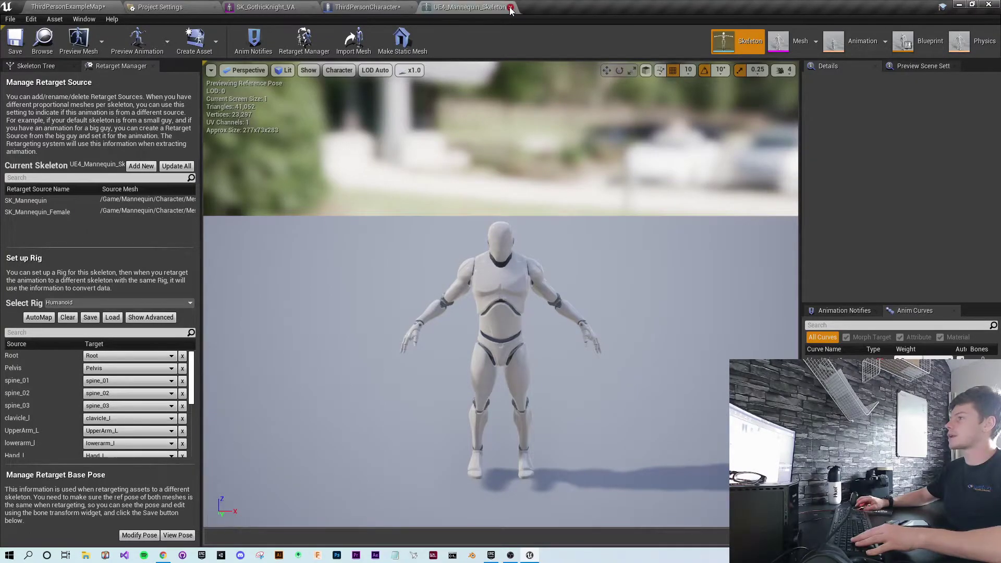
left_click(510, 8)
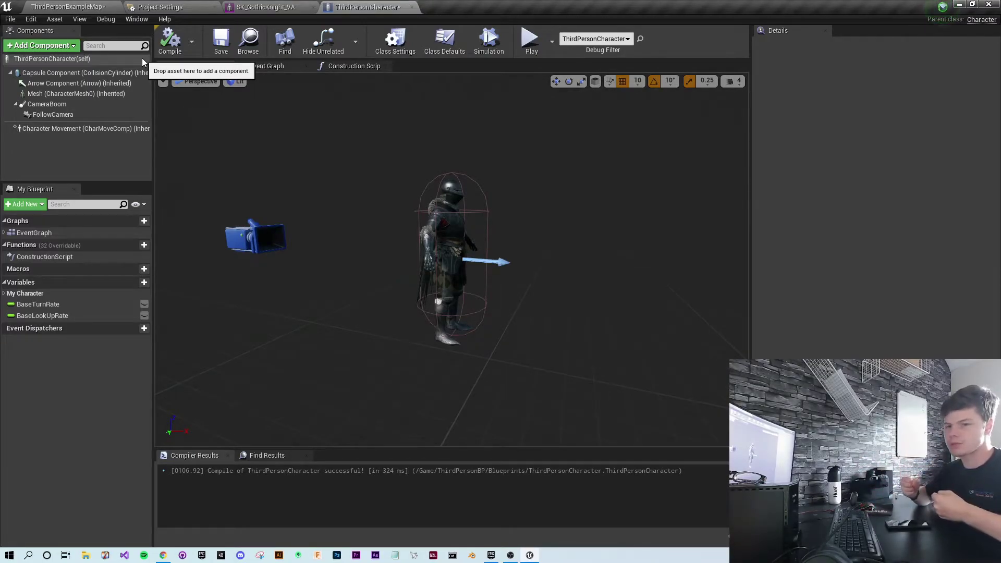
Open Content > Mannequin > Animations in the example map's Content Browser
left_click(276, 7)
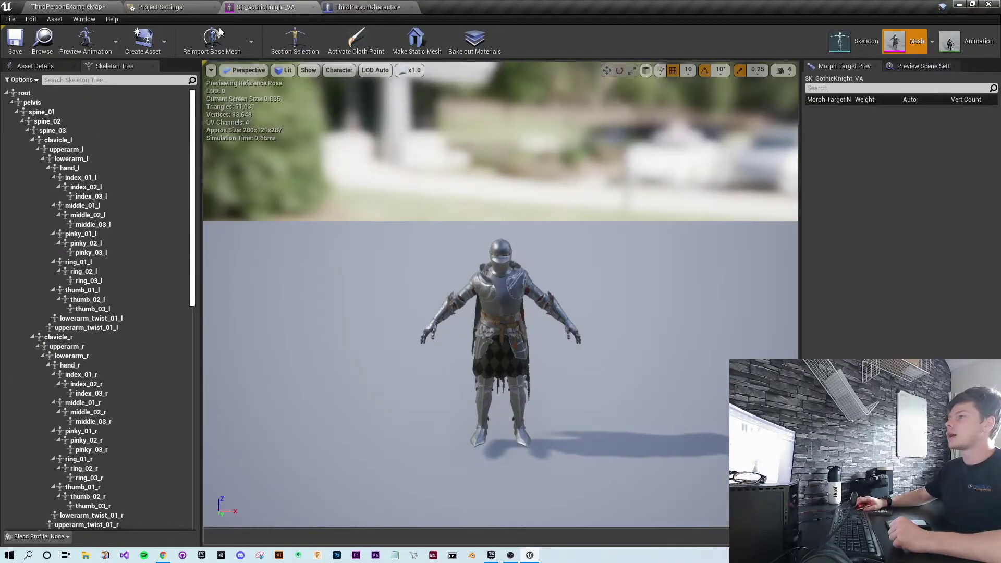
left_click(65, 7)
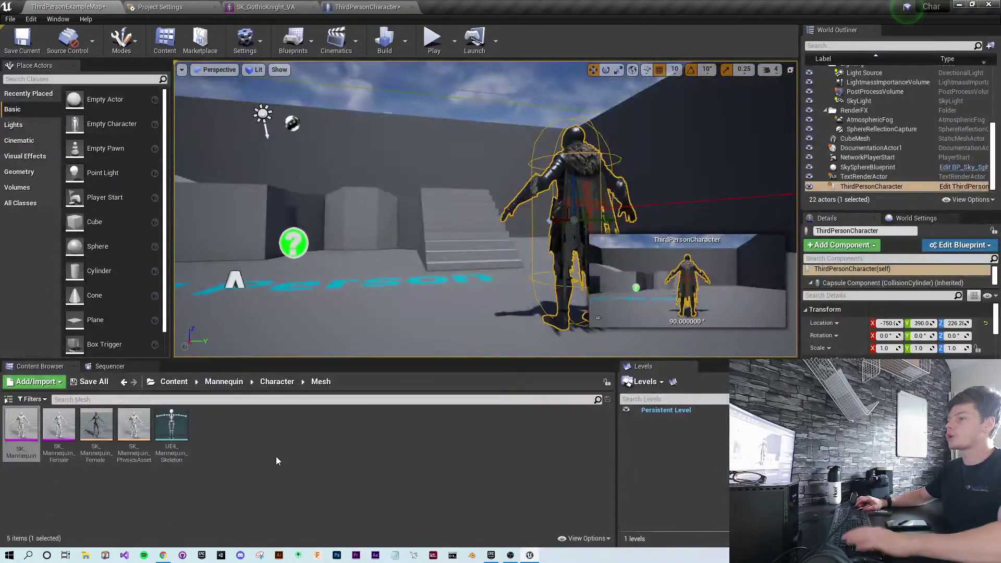
left_click(172, 382)
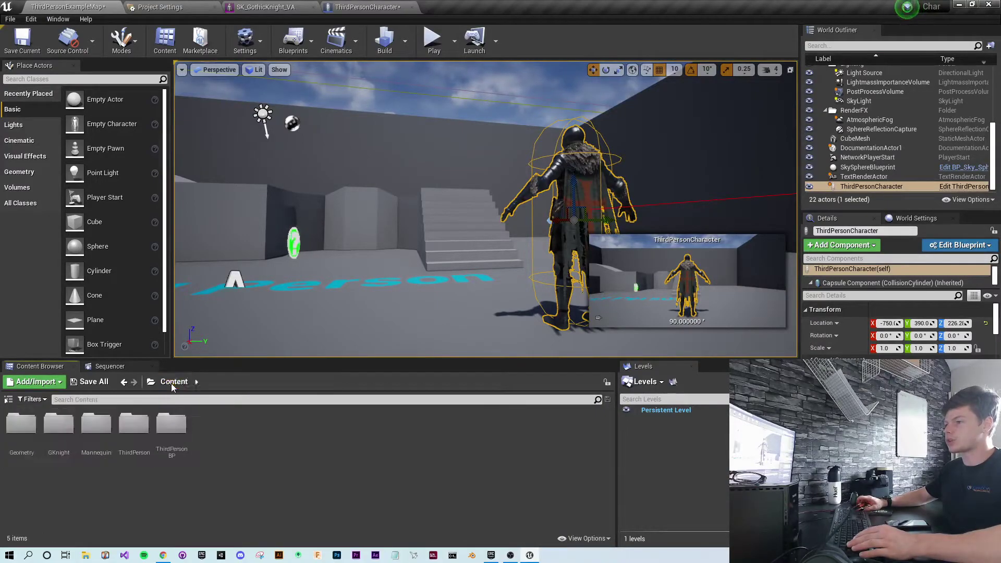
double_click(97, 438)
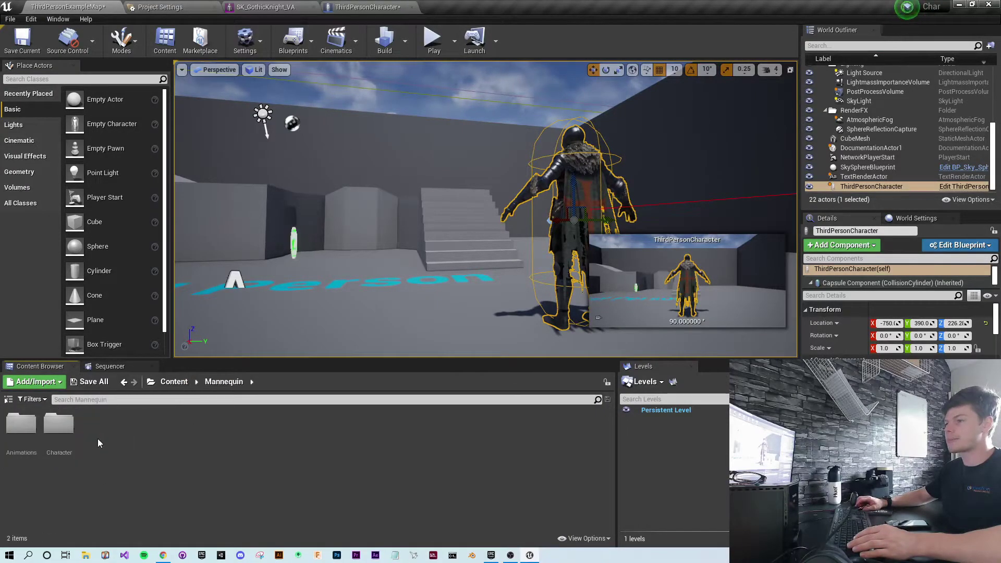
double_click(9, 428)
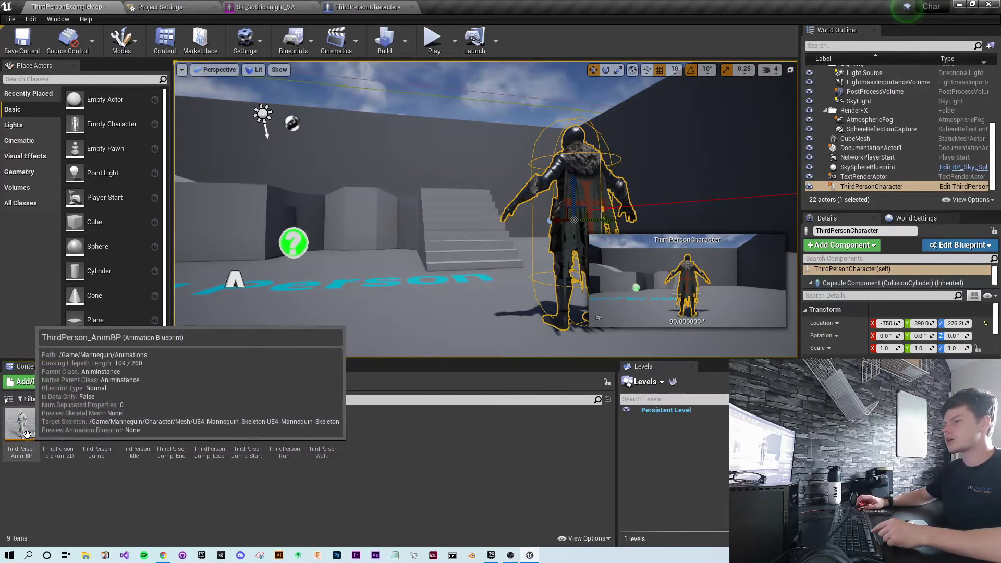
Duplicate ThirdPerson_AnimBP and retarget the copies to SK_GothicKnight_Skeleton
right_click(28, 449)
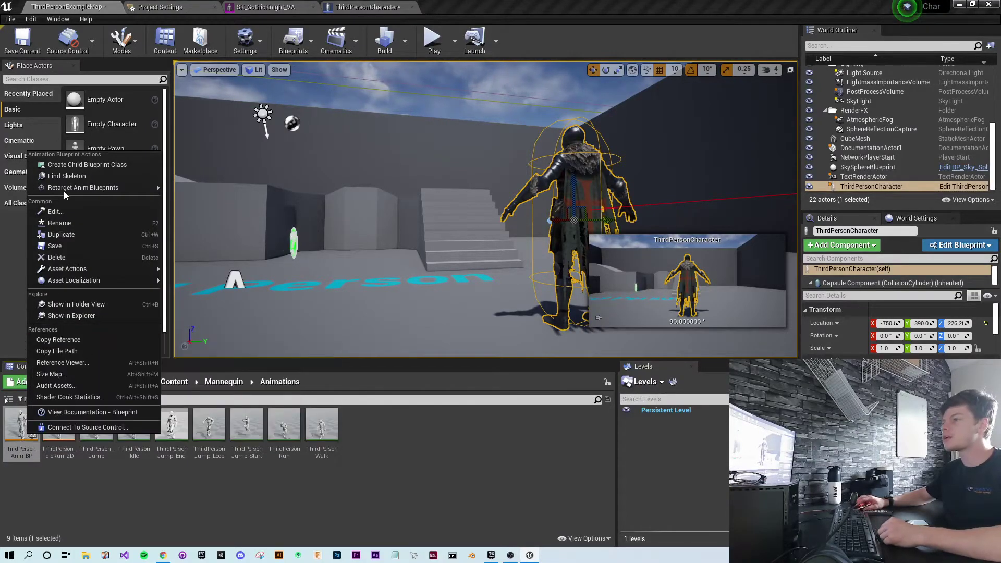
mouse_move(64, 192)
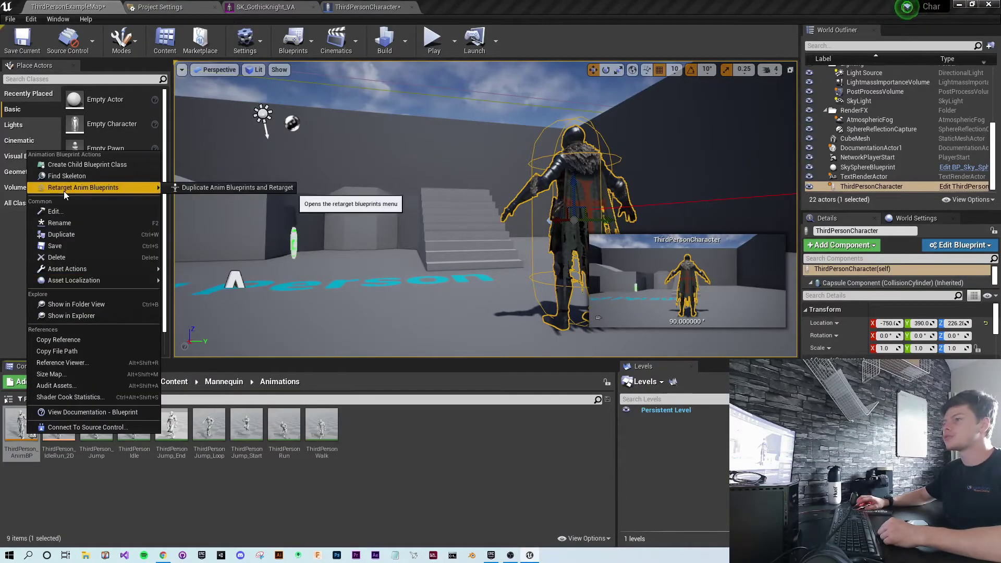
left_click(217, 187)
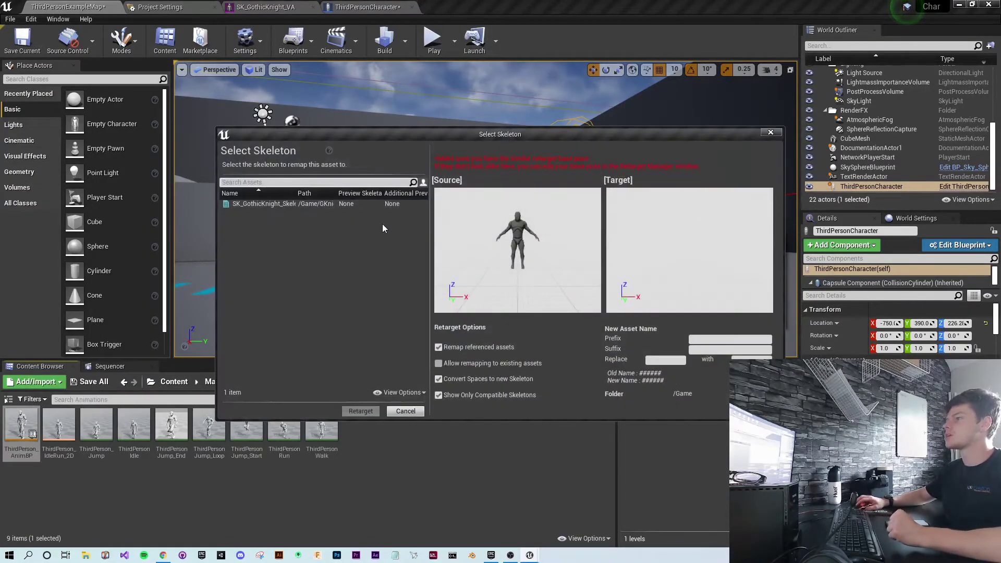
left_click_drag(454, 143, 421, 119)
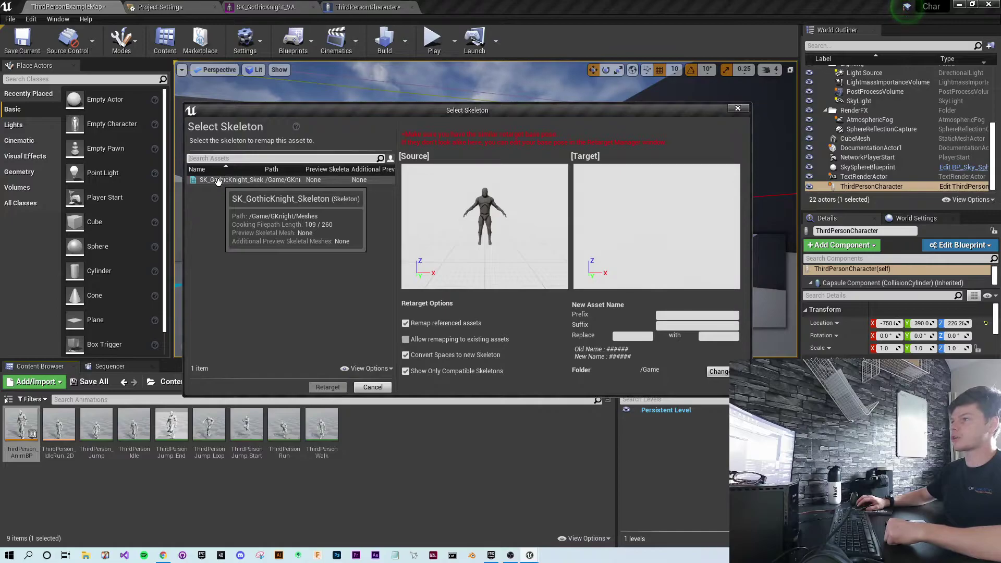
left_click(279, 179)
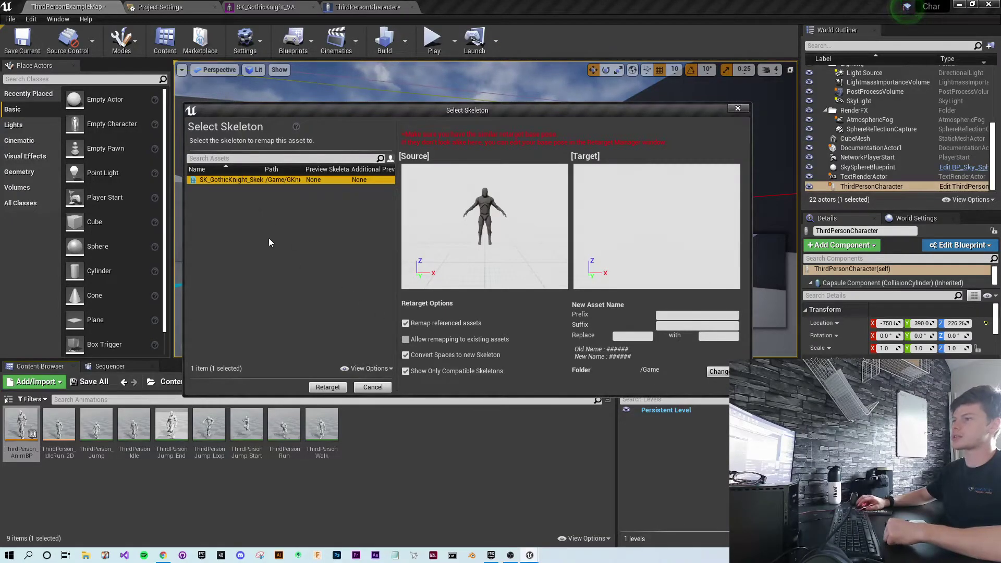
left_click(327, 387)
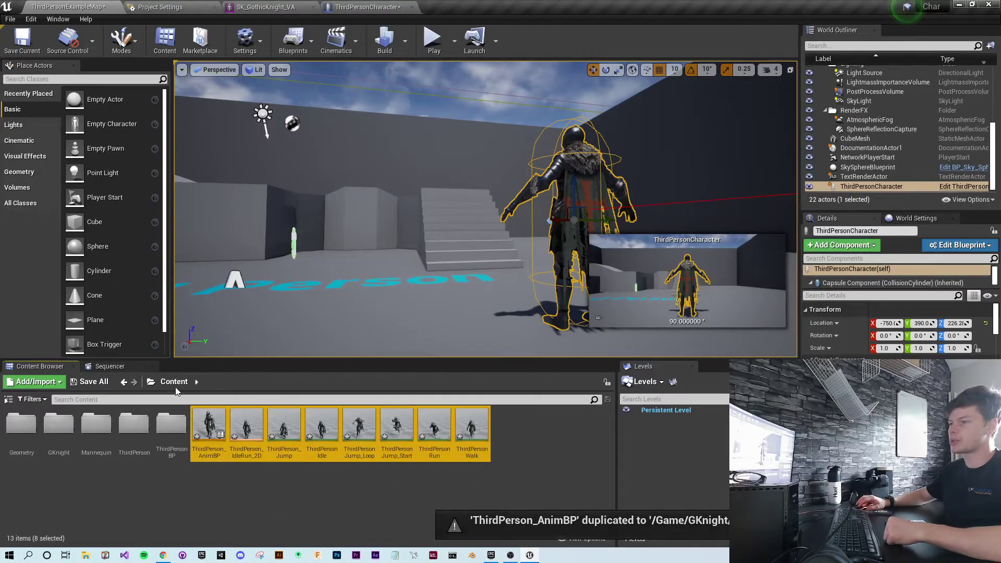
Rename the retargeted copy to ThirdPerson_AnimBPKnight
left_click(216, 452)
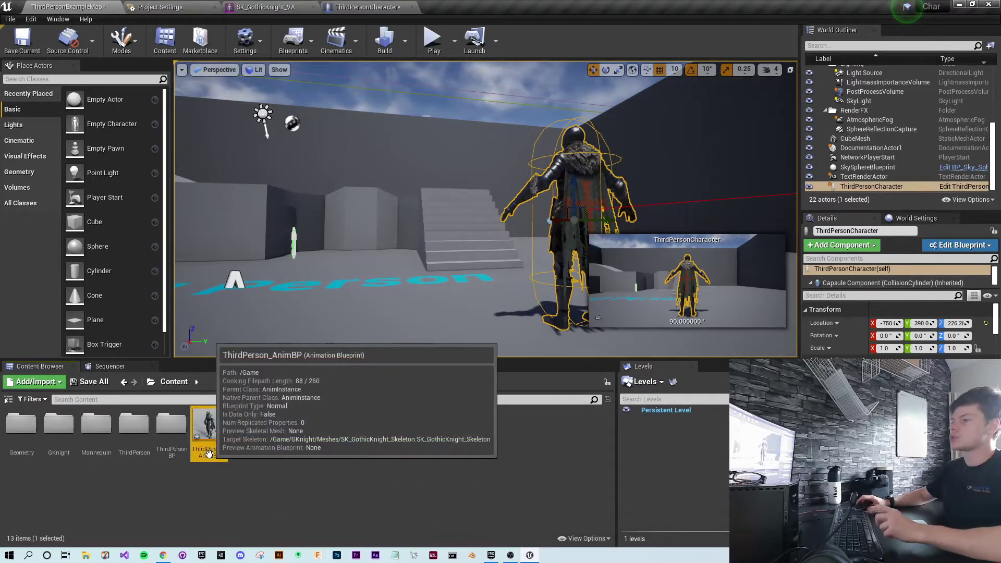
left_click(215, 454)
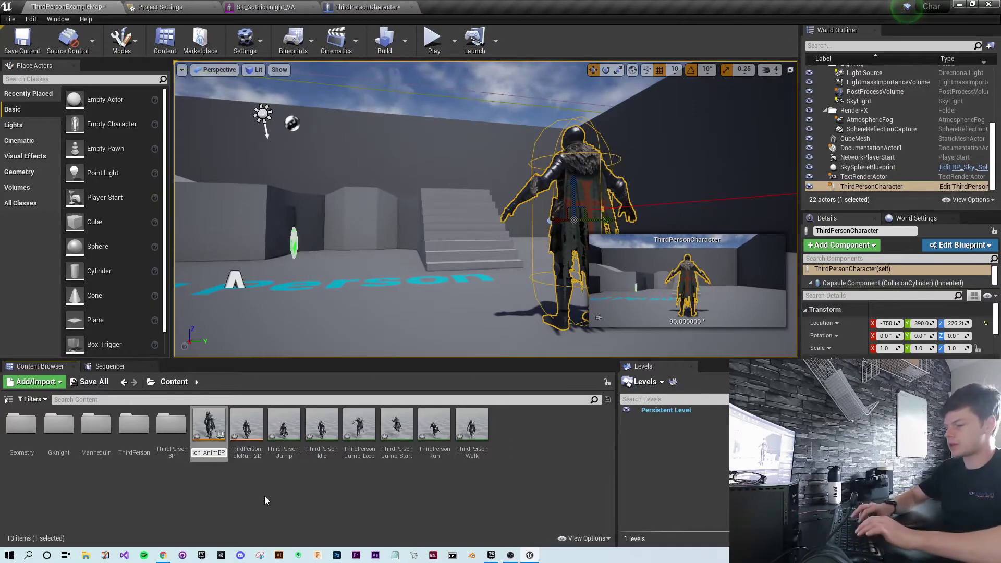
type("Knight")
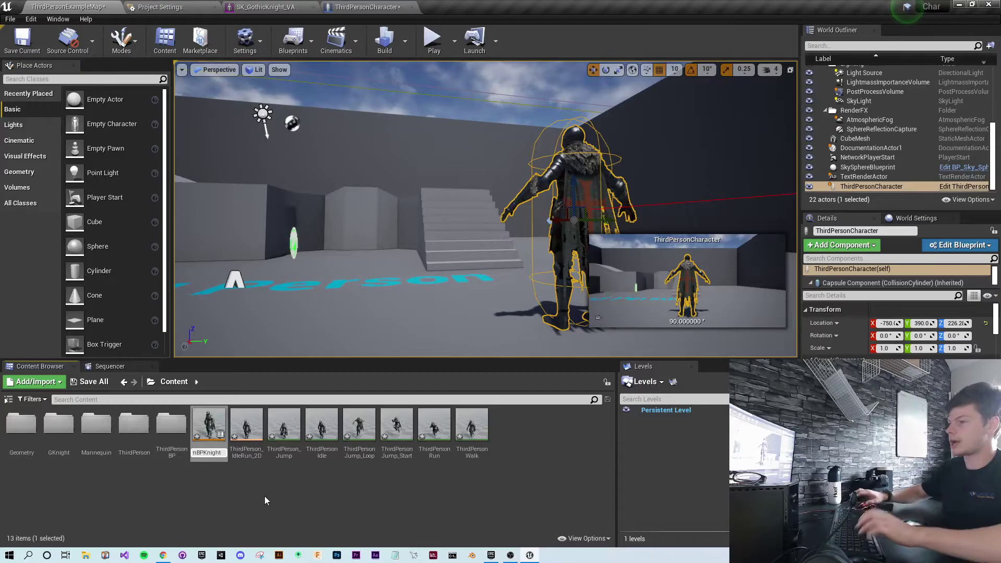
key("Return")
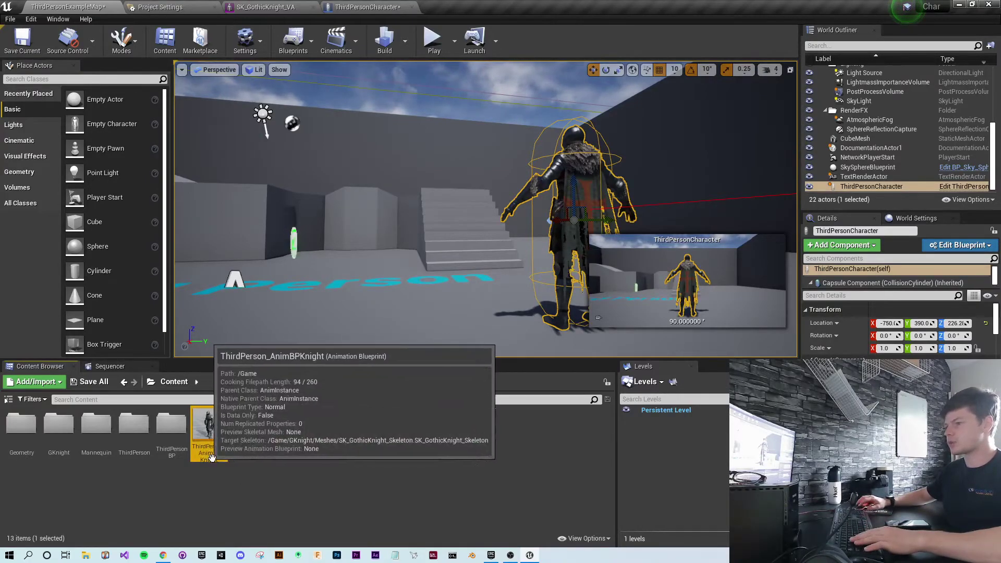
left_click(317, 510)
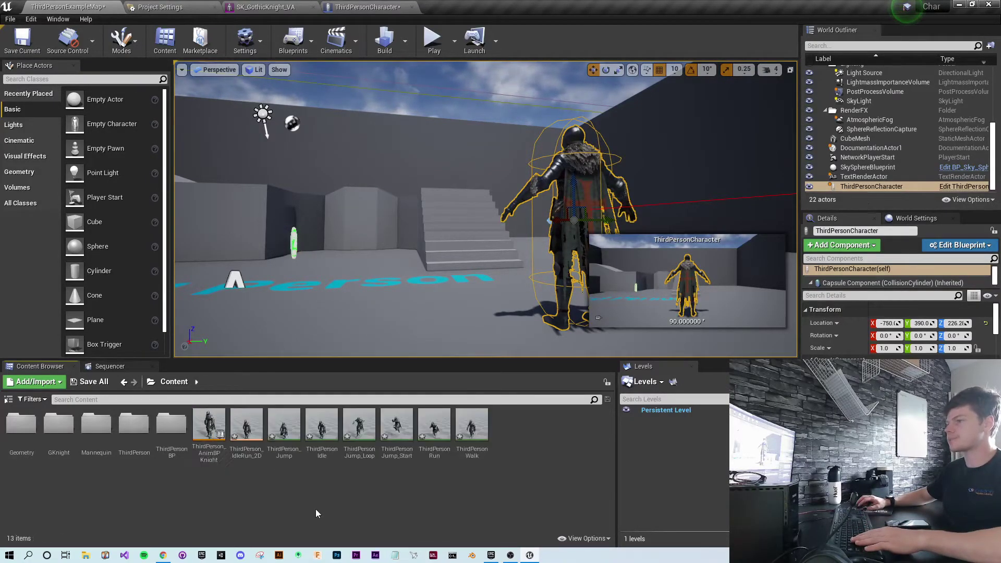
Set the ThirdPersonCharacter Mesh's Anim Class to ThirdPerson_AnimBPKnight_C
left_click(347, 7)
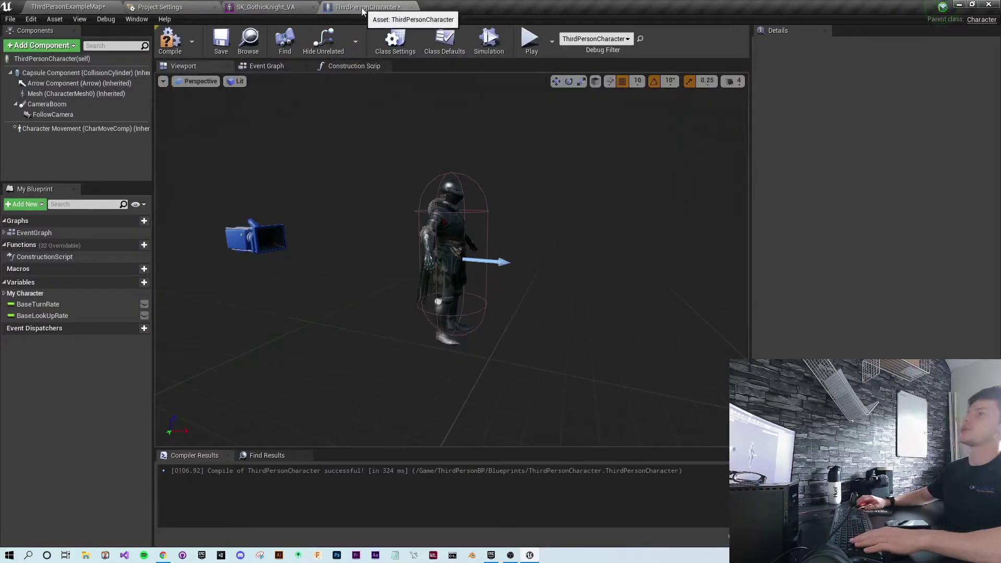
left_click(92, 94)
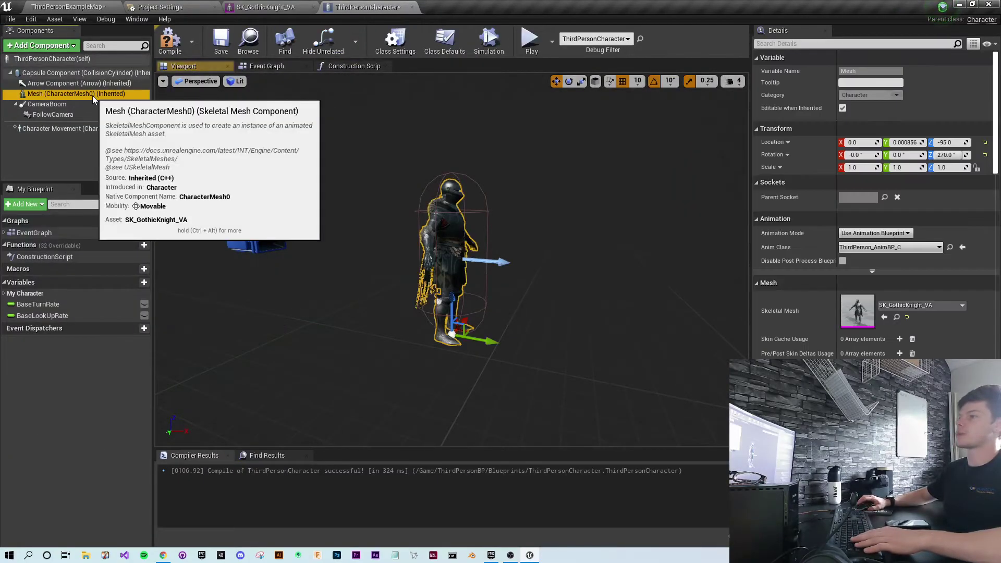
left_click(875, 249)
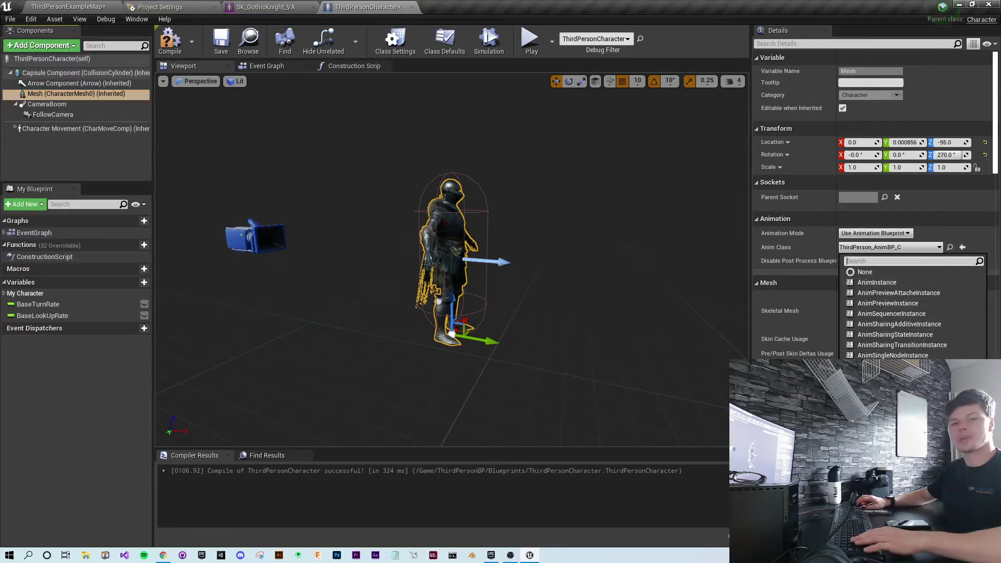
type("knight")
key("Return")
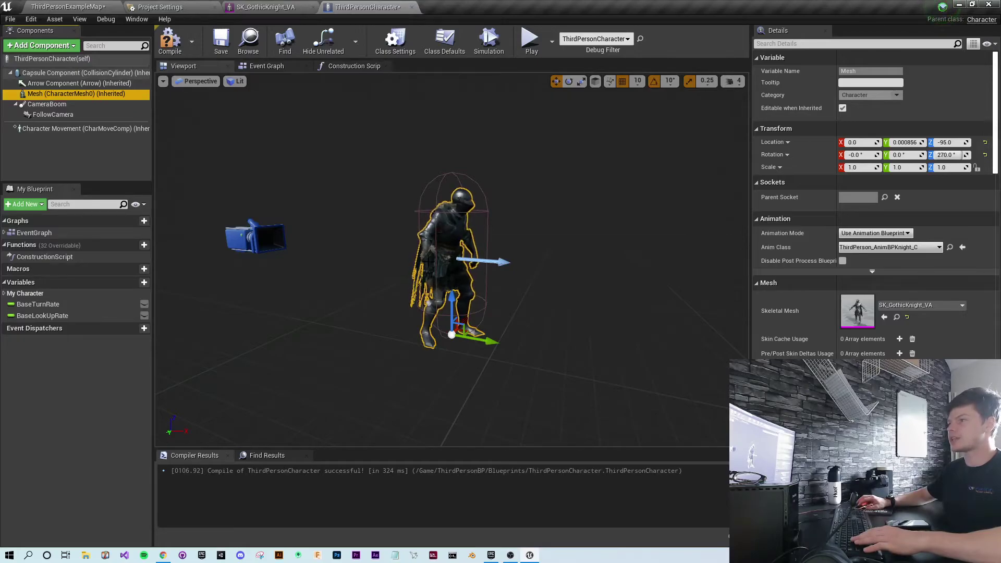
Compile, then play-test with the knight running forward and jumping twice near the stairs
left_click(170, 41)
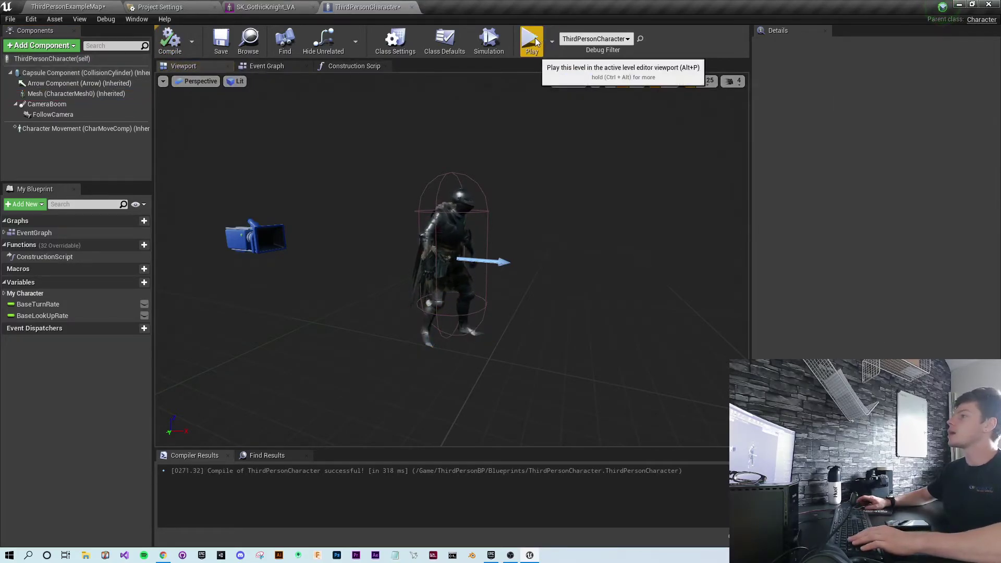
left_click(532, 40)
key("w")
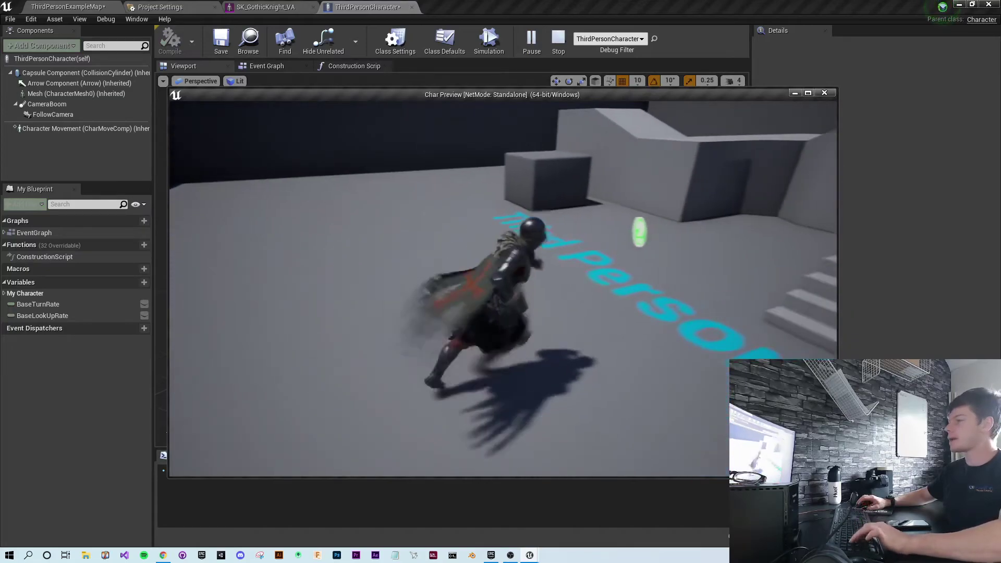
key("space")
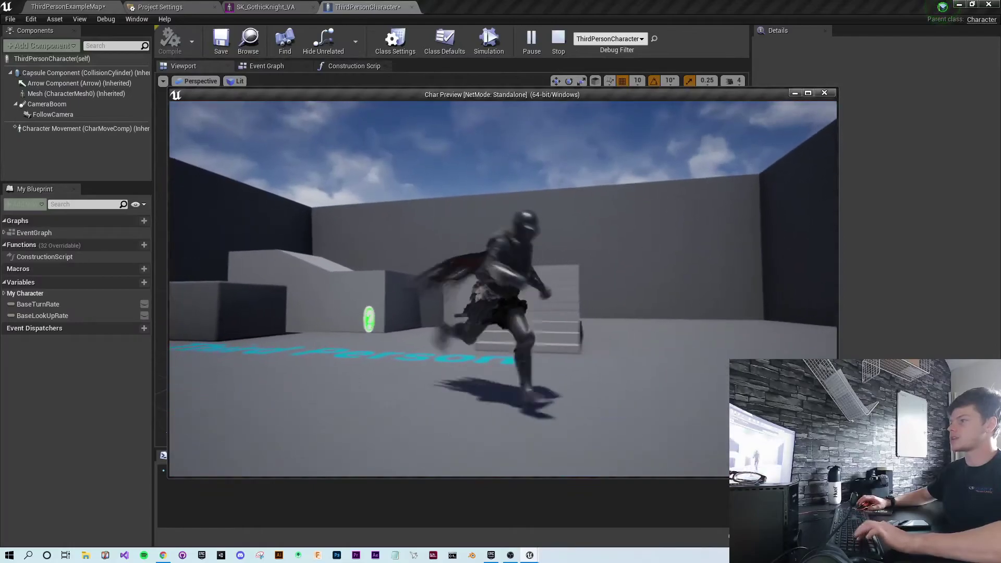
key("space")
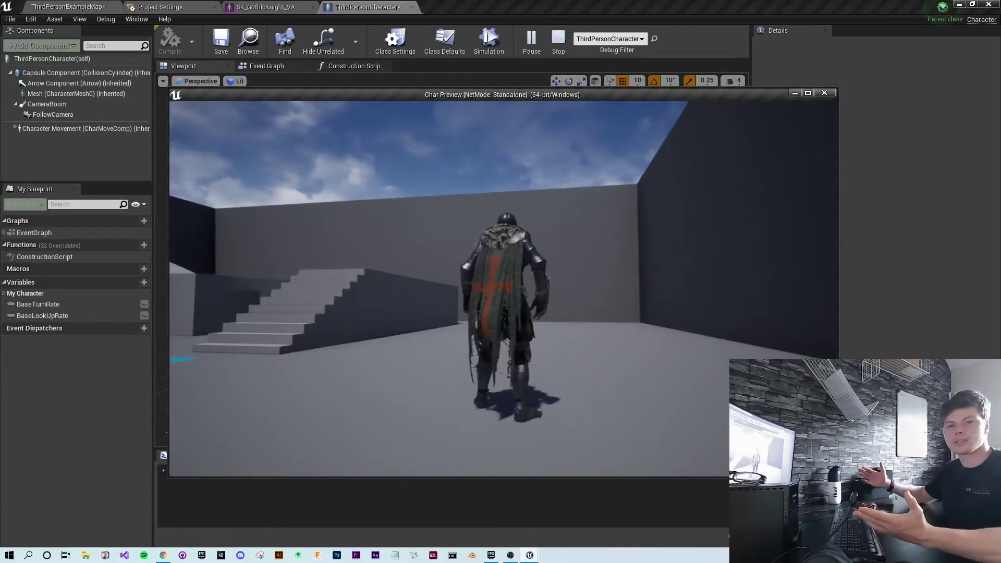